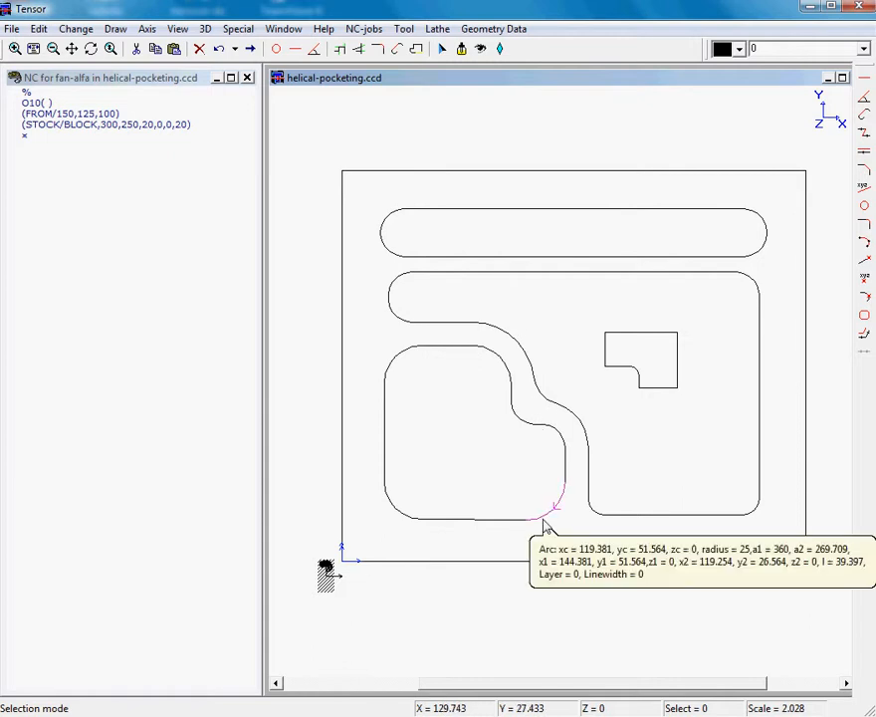
Select the three pocket contours and the small L-shaped island contour inside the large pocket.
click(413, 524)
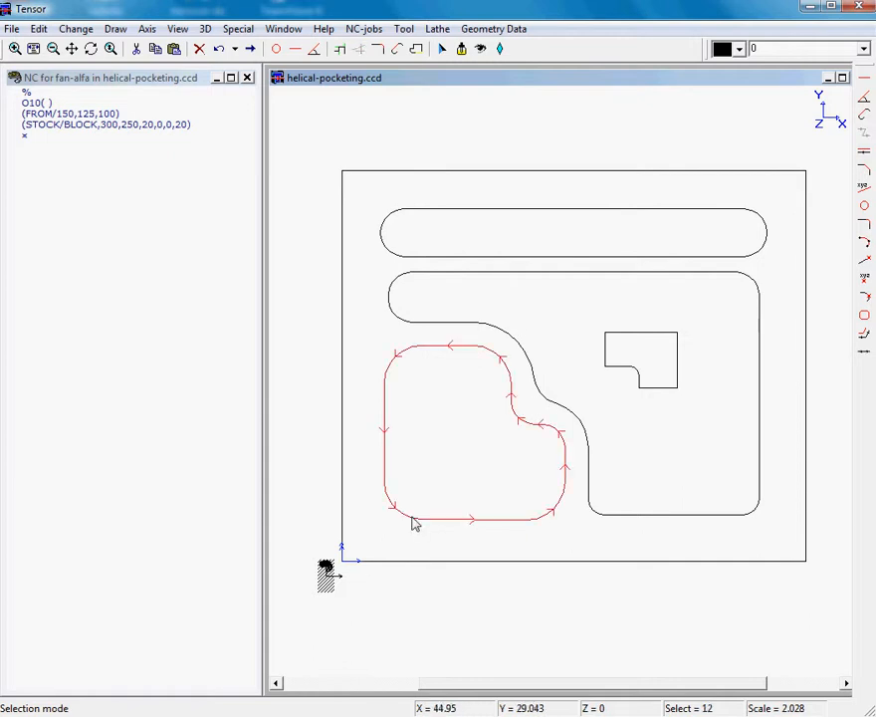
click(600, 520)
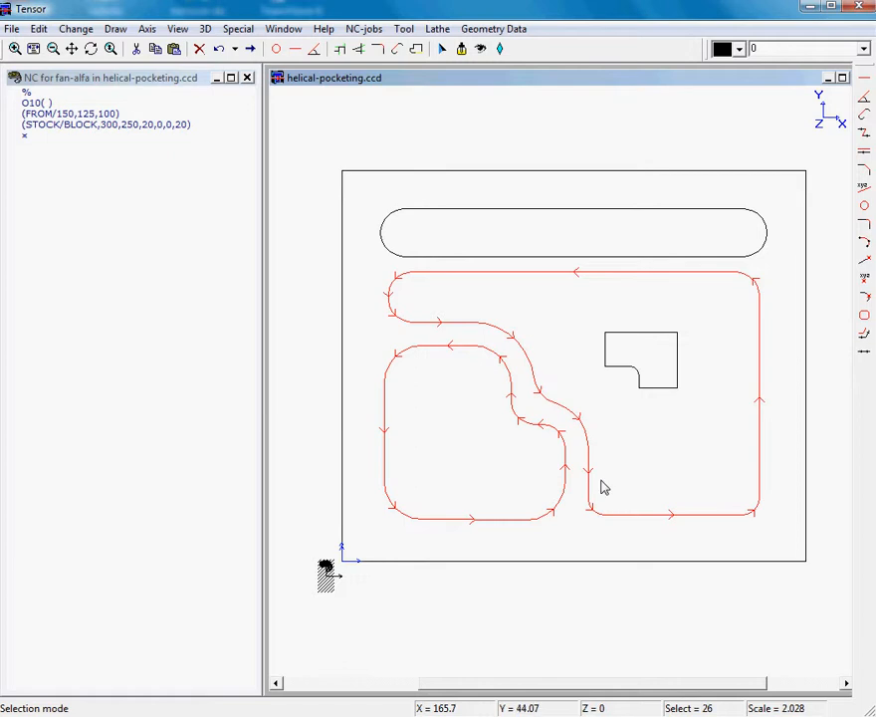
click(399, 257)
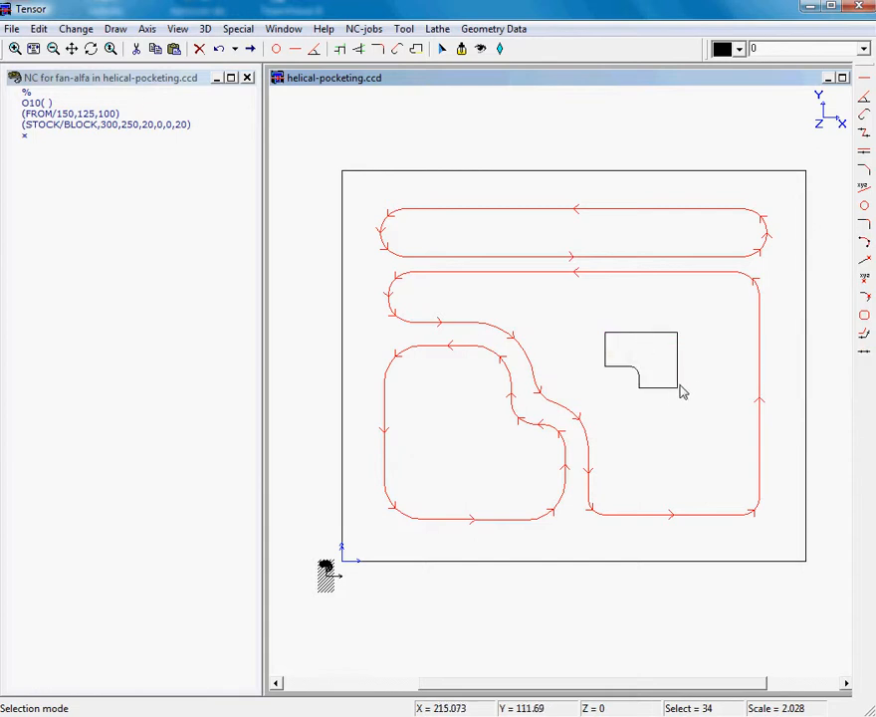
click(680, 390)
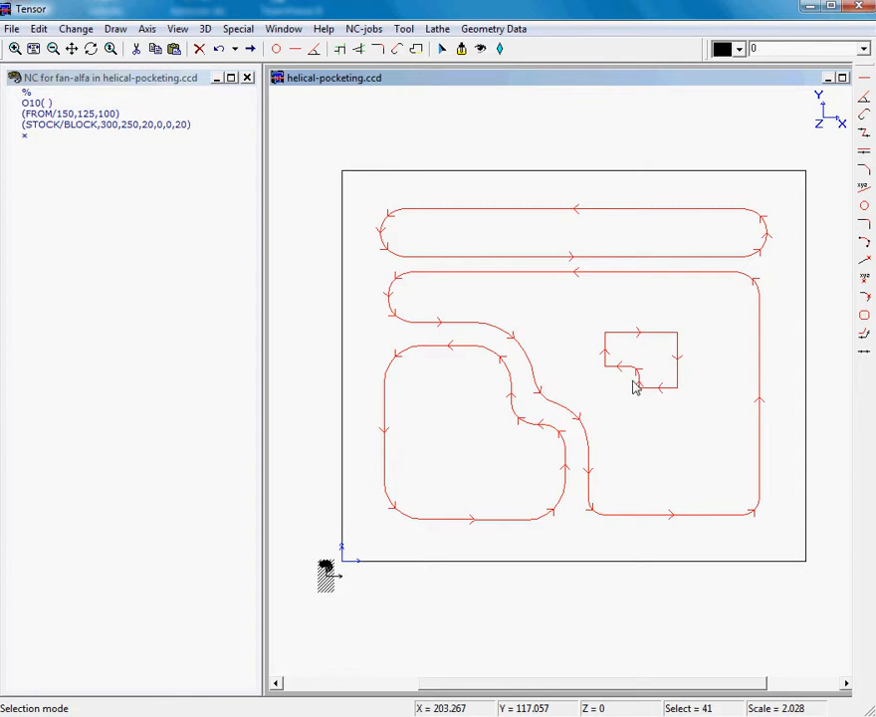
Start a Pocketing job on the selected contours and choose to machine with finishing.
click(367, 30)
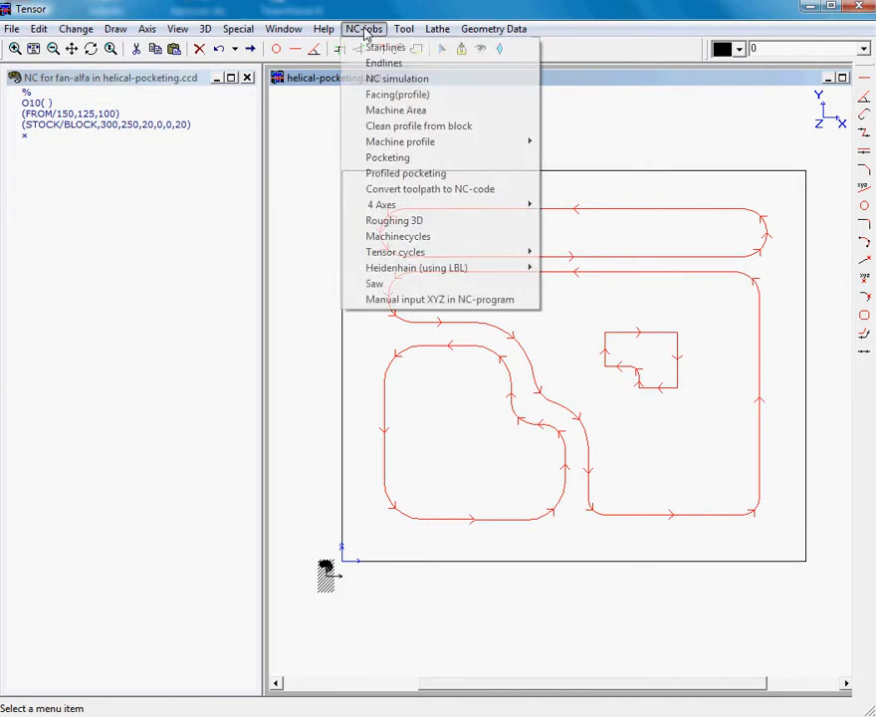
click(401, 161)
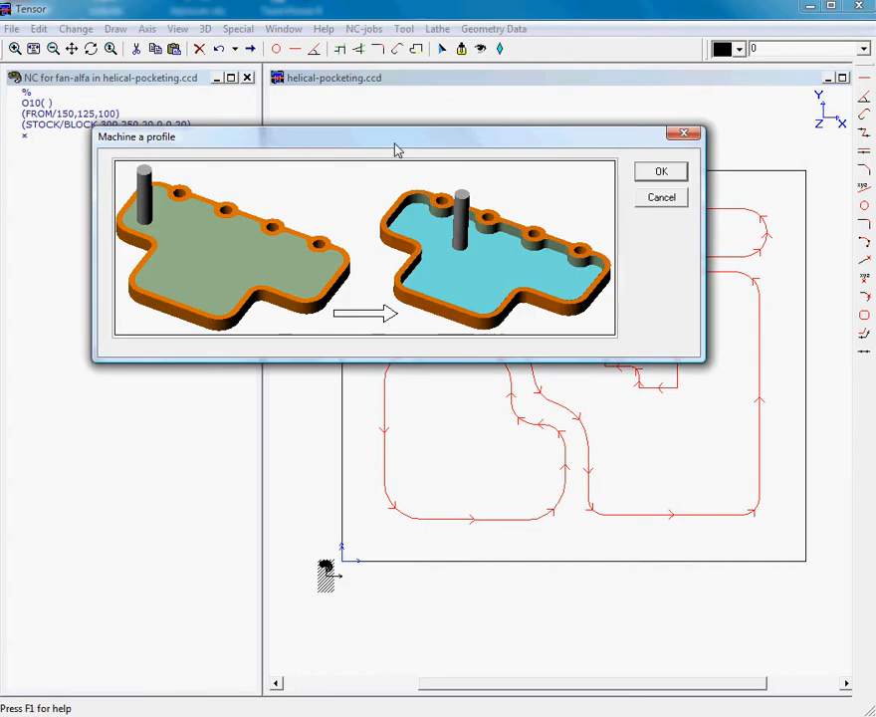
drag(400, 151, 395, 170)
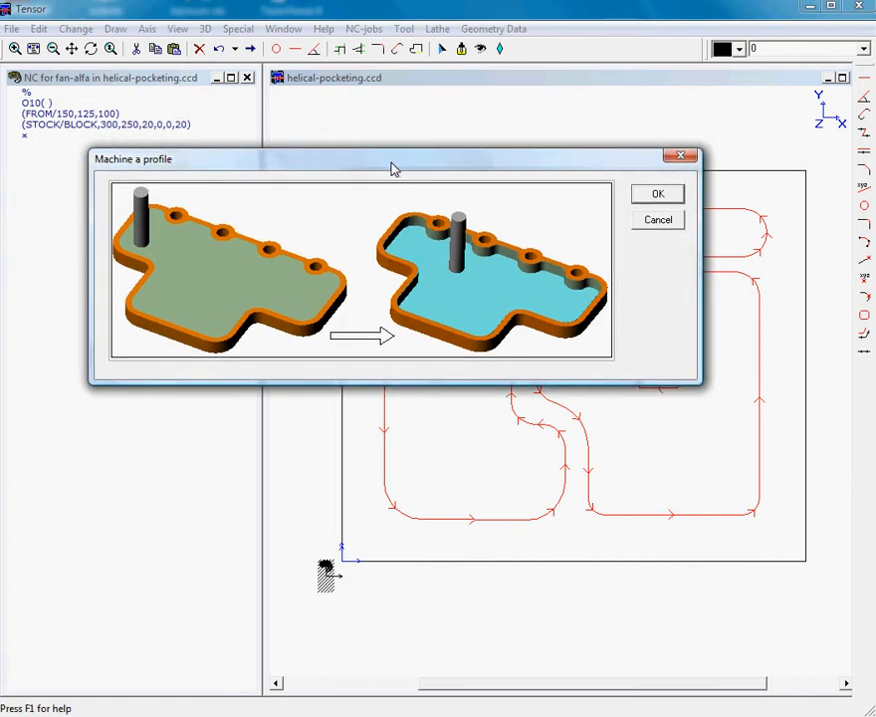
click(657, 197)
drag(680, 231, 349, 137)
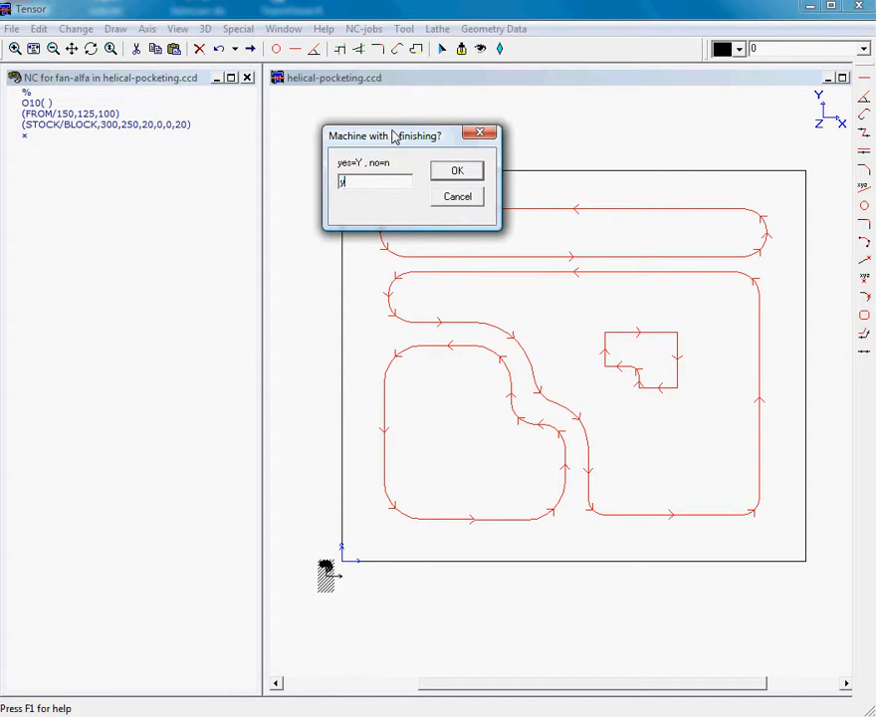
key(Return)
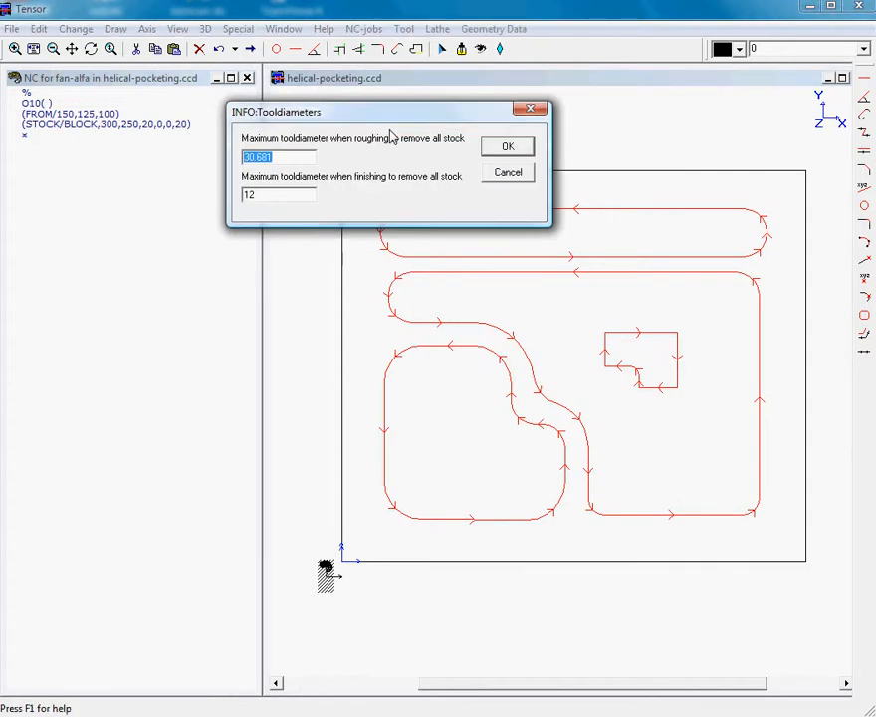
Check and accept the maximum tool diameters for roughing and finishing.
drag(372, 120, 389, 179)
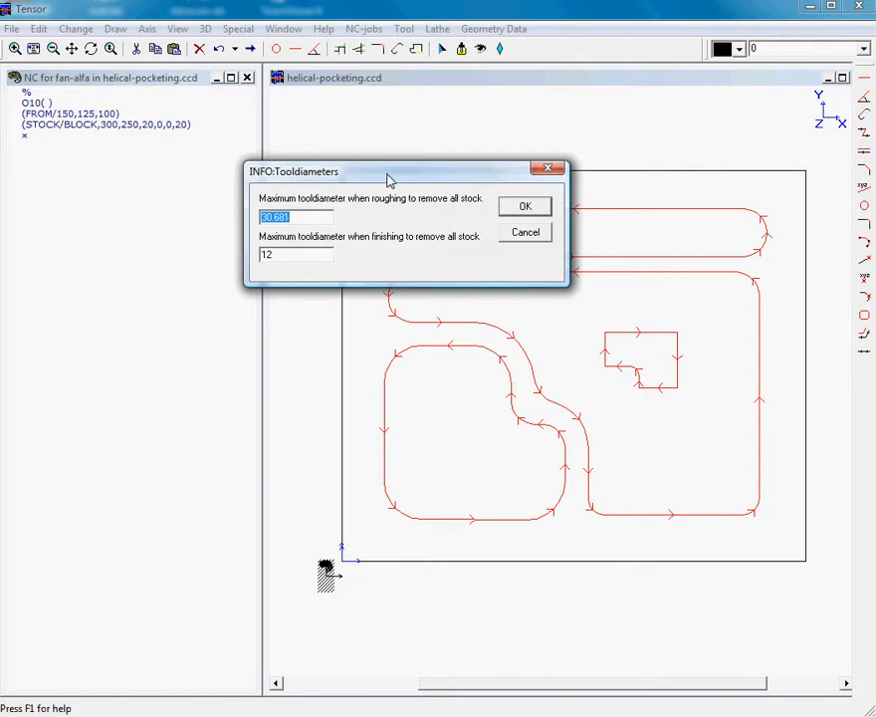
drag(389, 179, 369, 192)
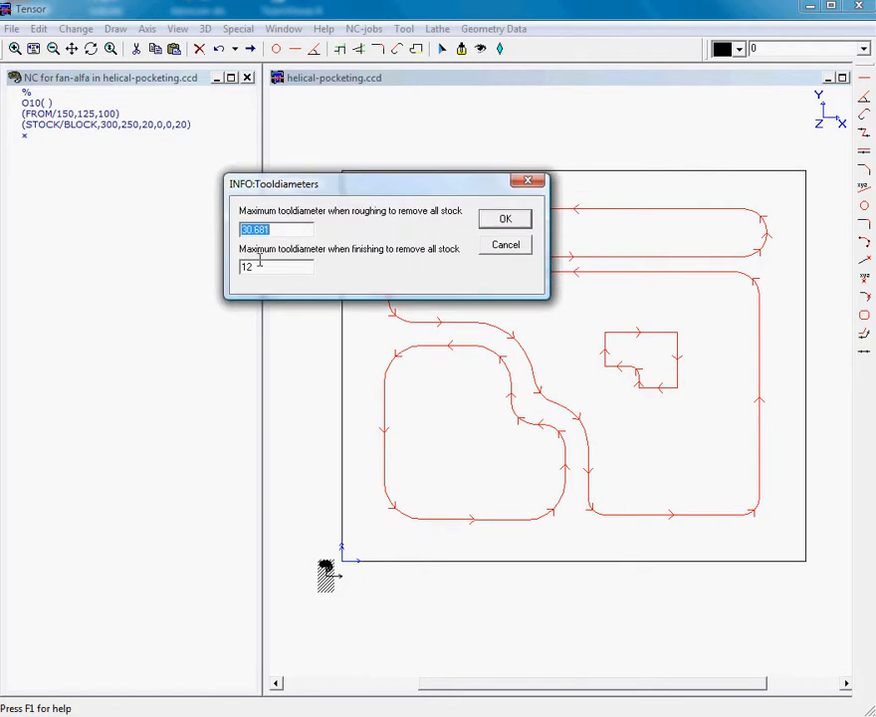
click(295, 267)
double_click(295, 267)
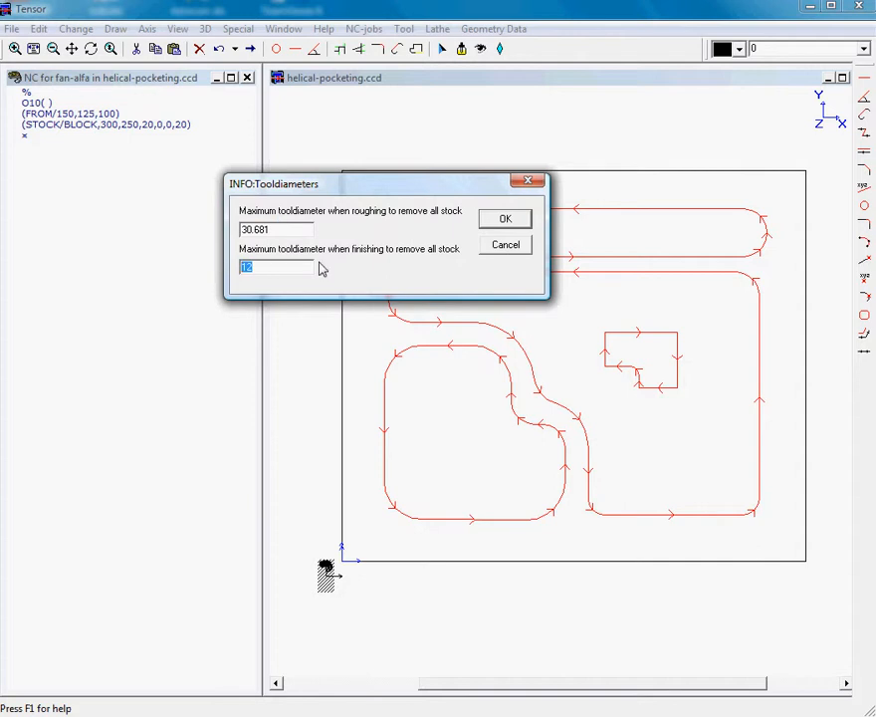
drag(371, 187, 359, 148)
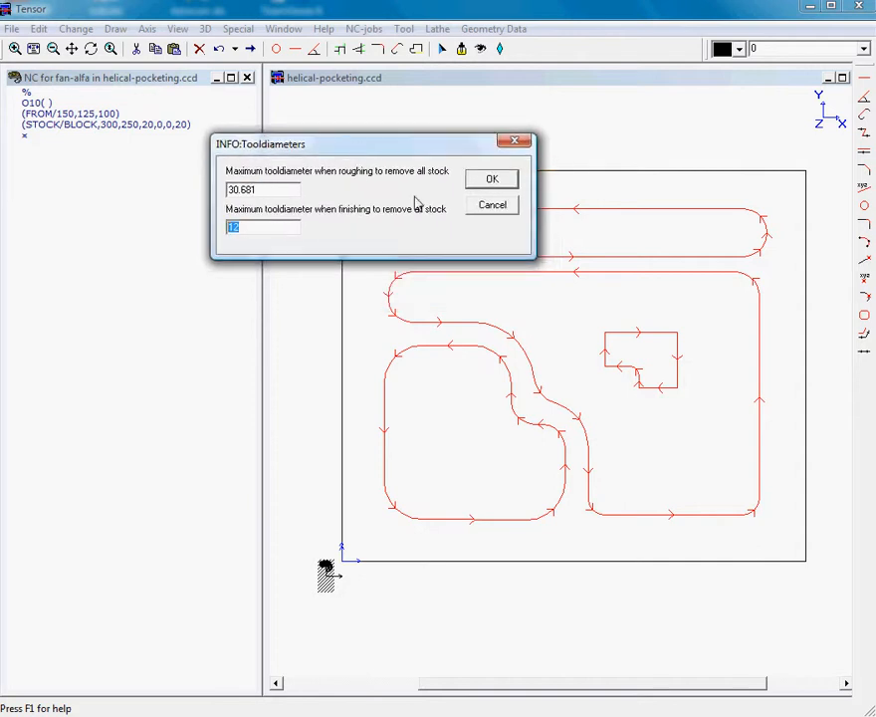
click(494, 182)
click(494, 181)
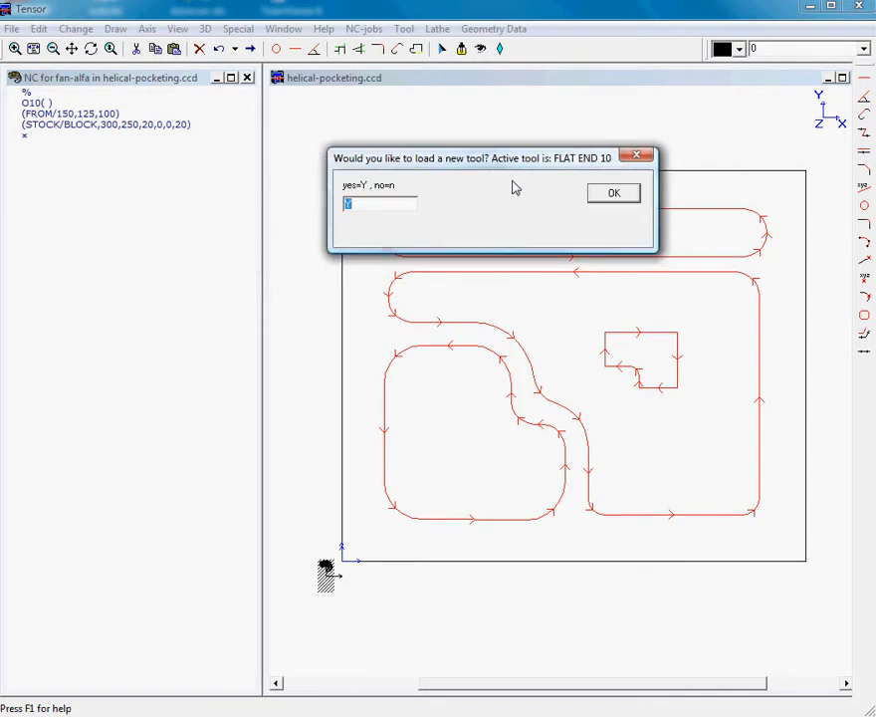
Choose to load a new tool and accept a start height of 20.
click(608, 195)
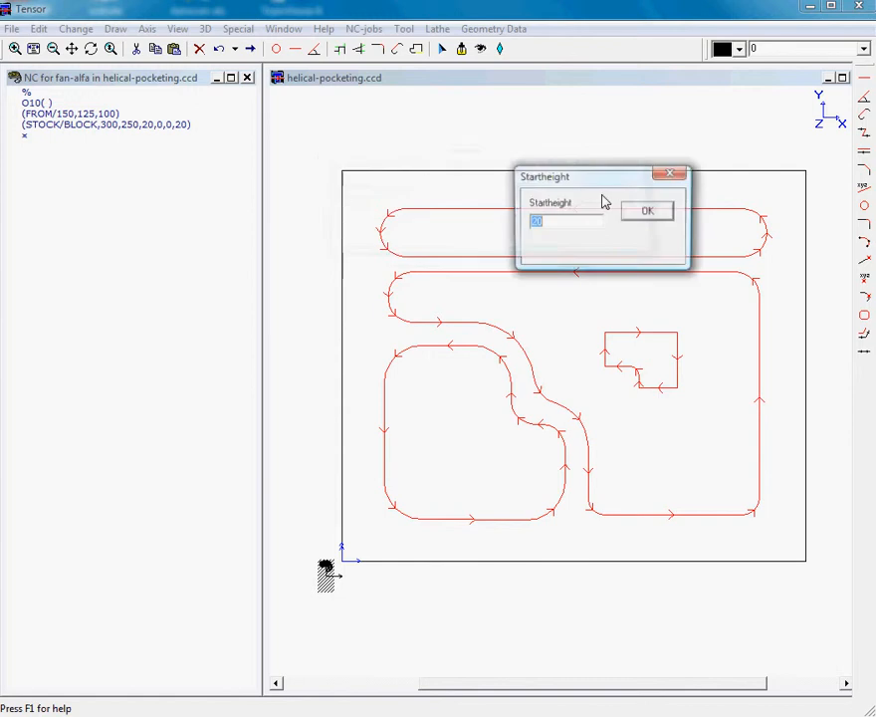
drag(590, 183, 398, 175)
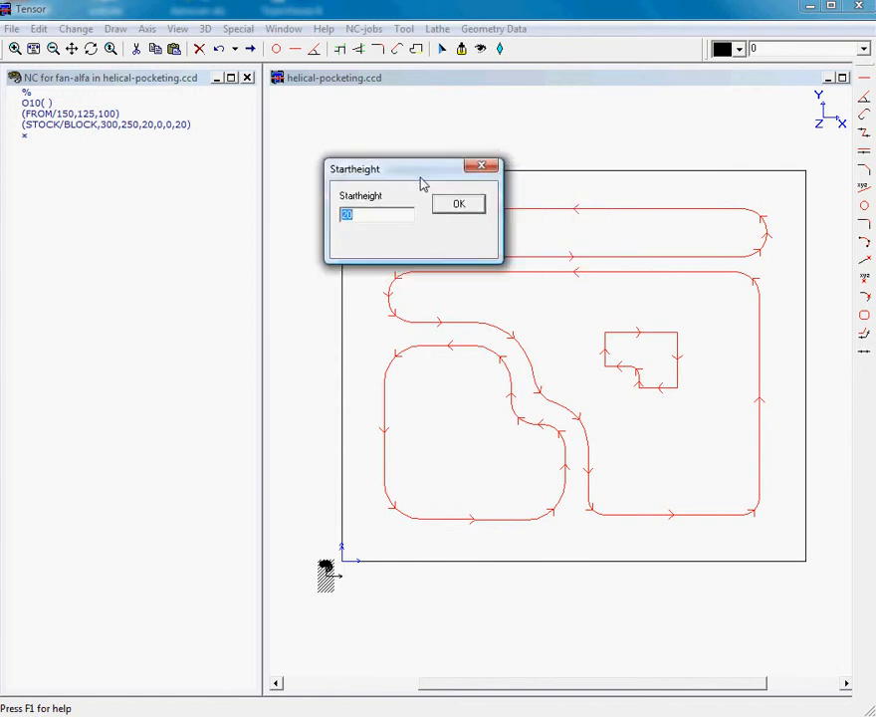
click(457, 205)
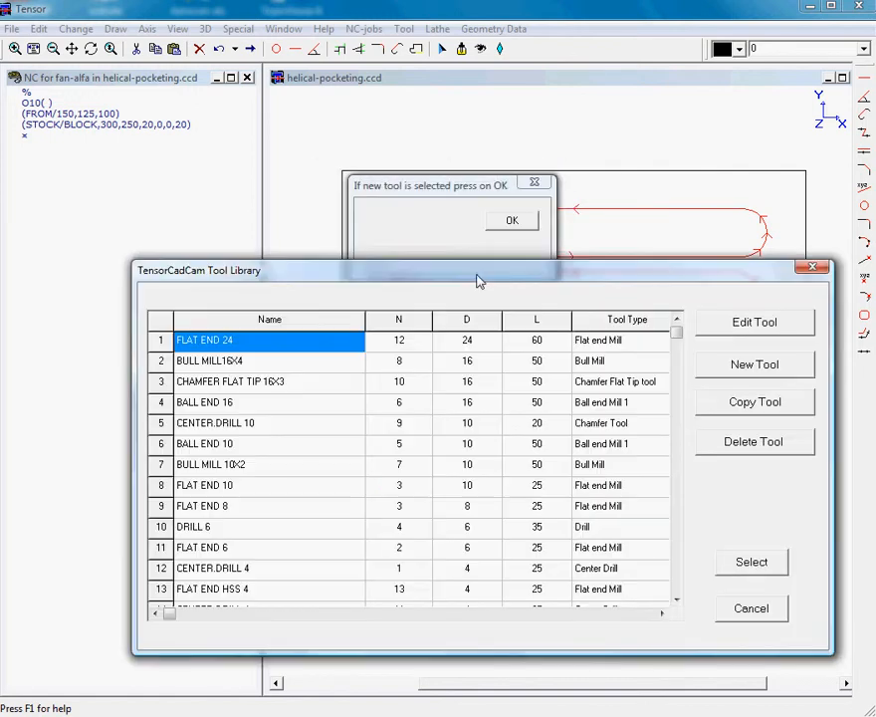
Sort the tool library by diameter and make a copy of the FLAT END 10 tool.
drag(469, 267, 414, 154)
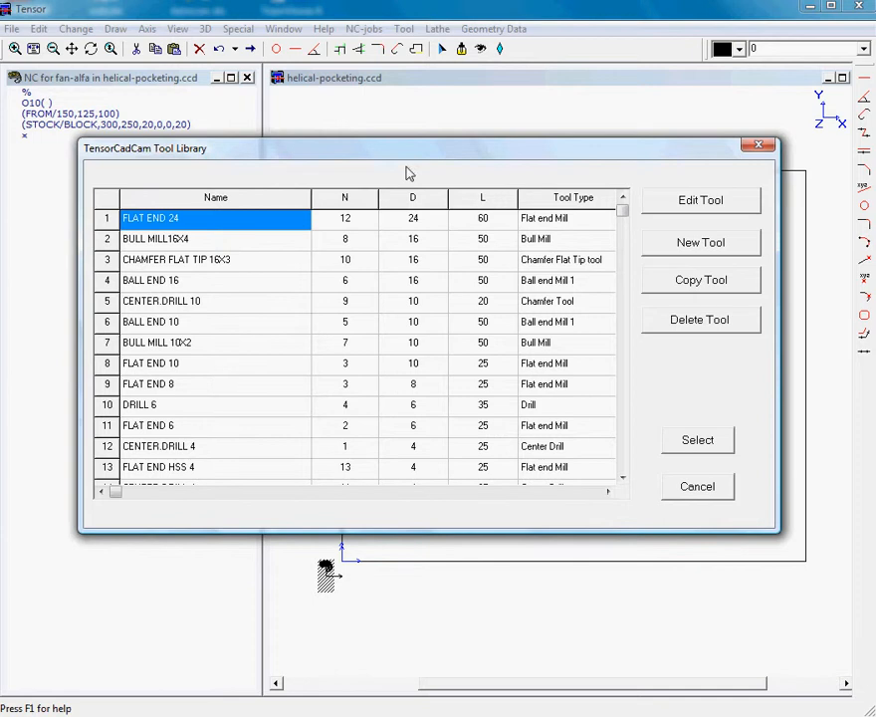
click(215, 363)
click(227, 426)
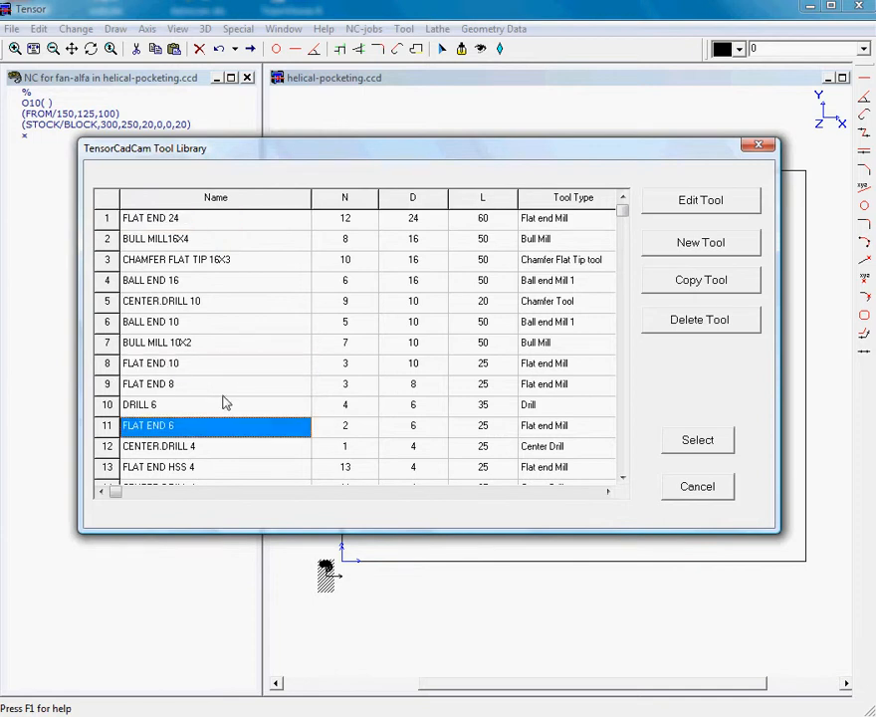
click(412, 199)
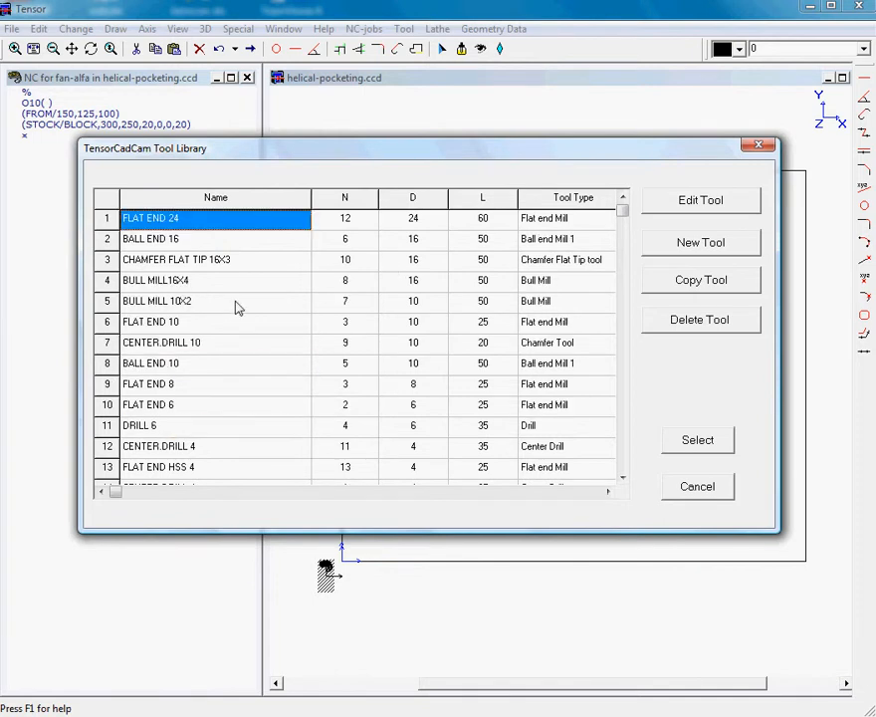
click(227, 325)
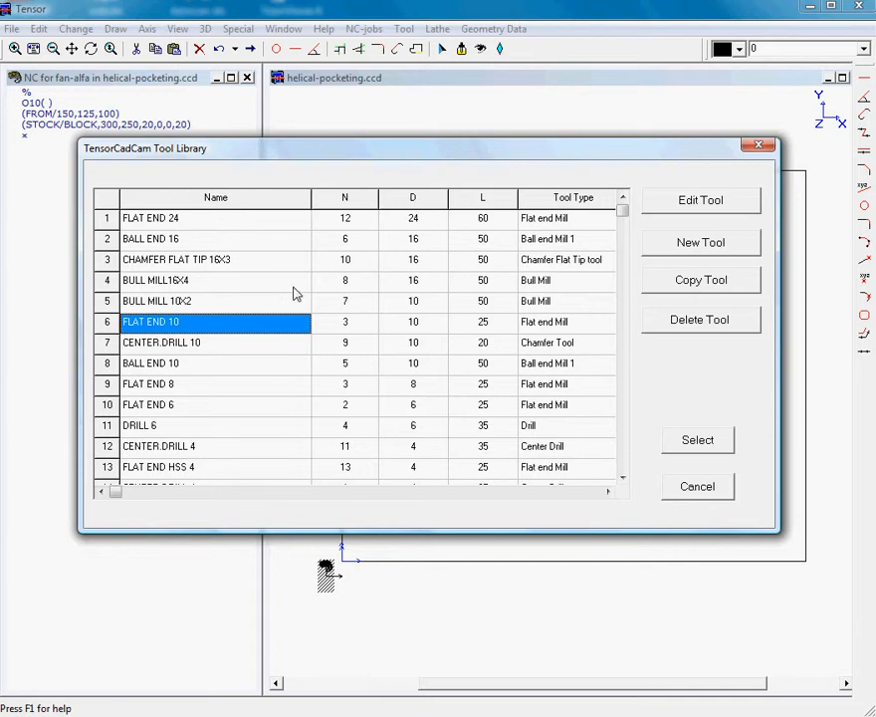
click(667, 282)
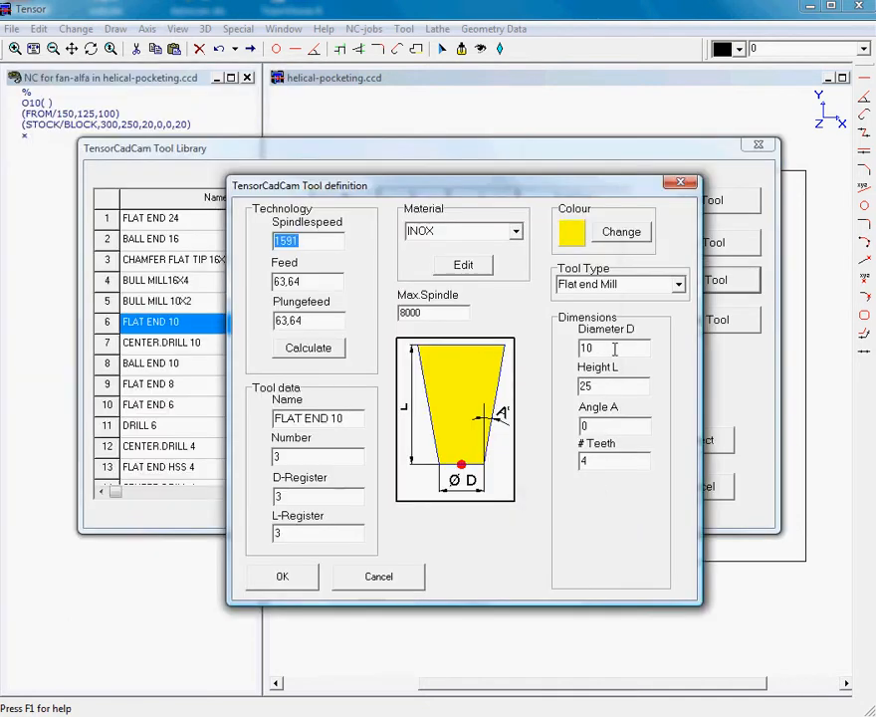
Set the copied tool's diameter to 18, name it FLAT END 18, and recalculate its spindle speed and feeds.
drag(614, 348, 506, 351)
text(18)
key(Tab)
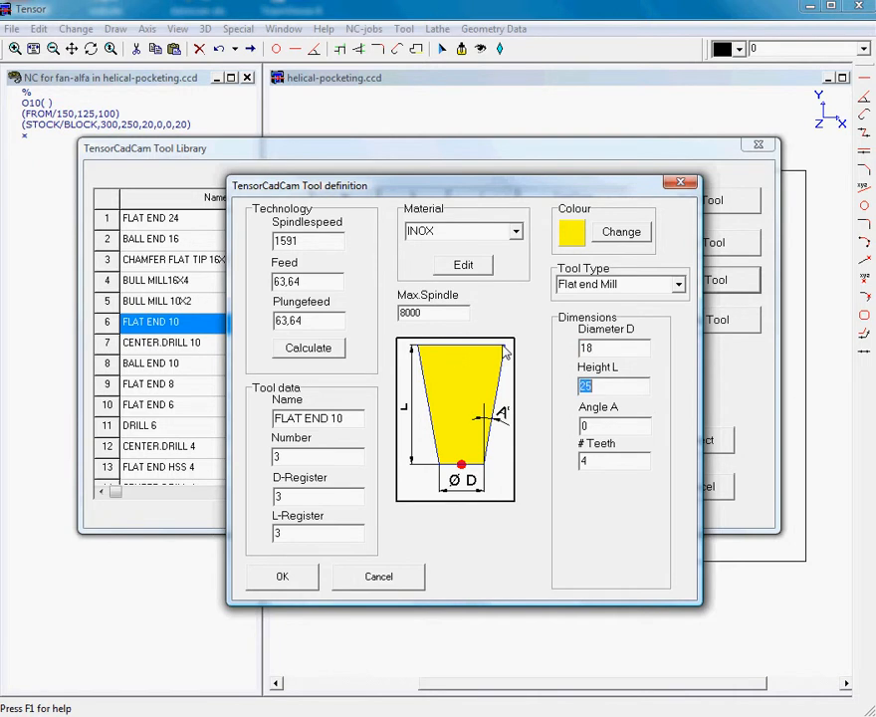
drag(337, 418, 356, 418)
click(312, 348)
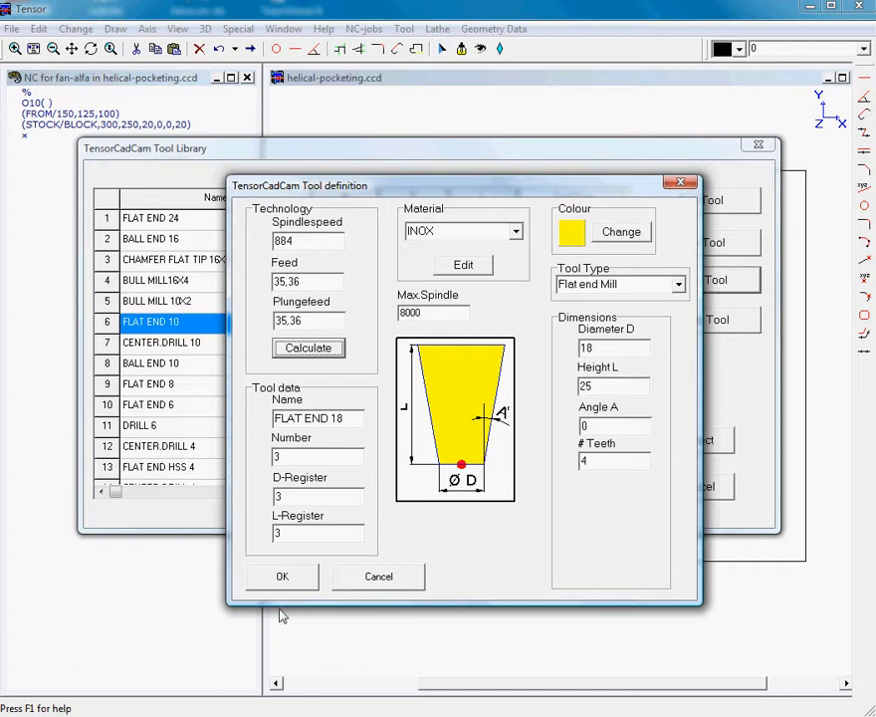
click(282, 577)
Load the FLAT END 18 tool for the job and accept G55 as the reference point.
click(689, 440)
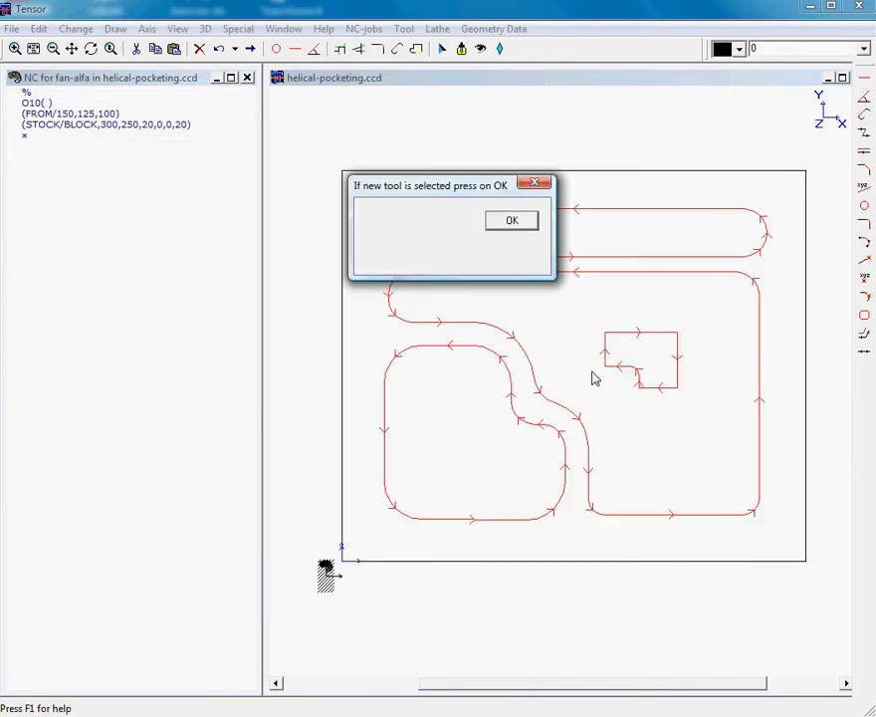
click(511, 221)
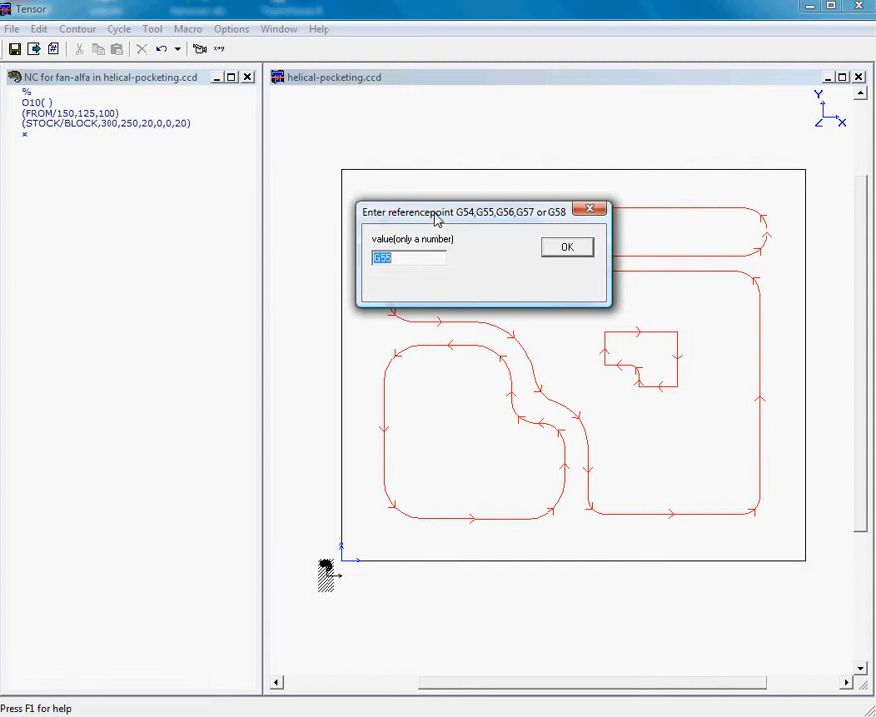
key(Return)
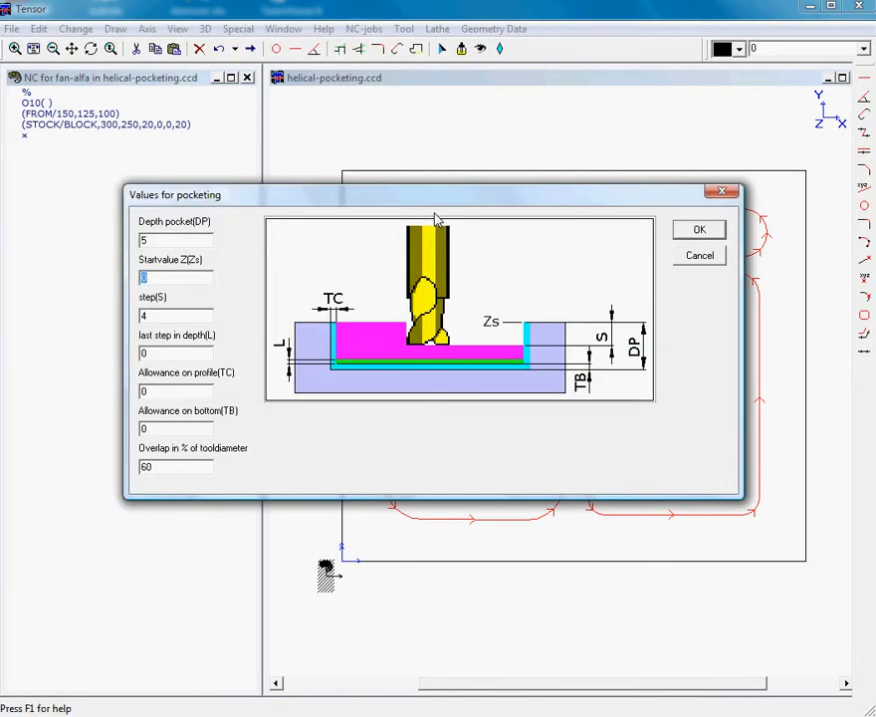
Review and accept the pocketing values with depth 5, start Z 0, step 4 and 60% tool overlap.
key(shift+Tab)
key(Tab)
key(Tab)
key(Tab)
key(Tab)
key(shift+Tab)
key(Tab)
key(Tab)
key(Return)
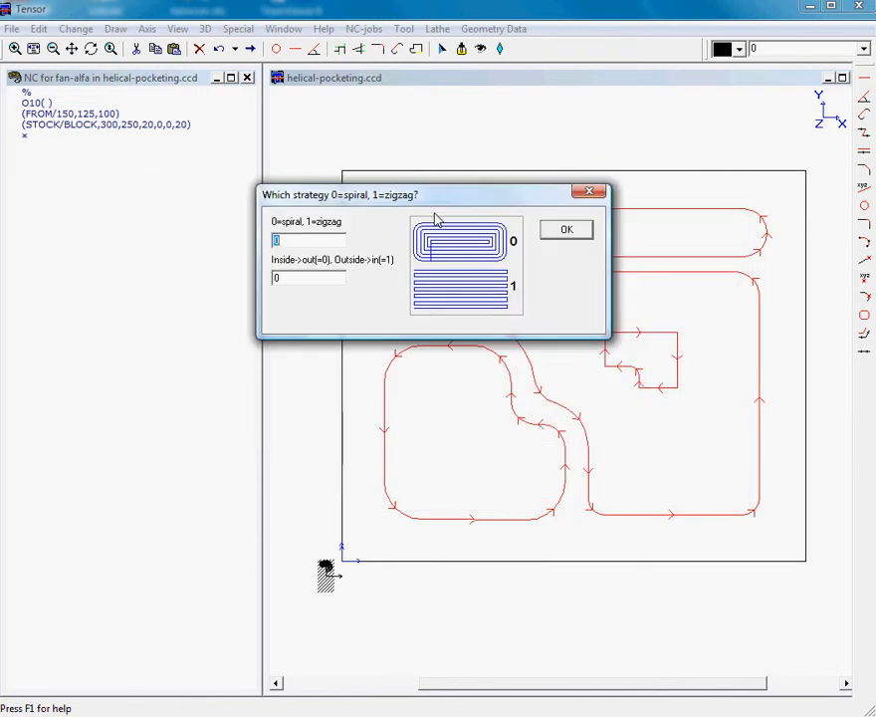
Use the spiral strategy from inside to outside, finishing each pocket to full depth before the next one.
drag(444, 195, 321, 188)
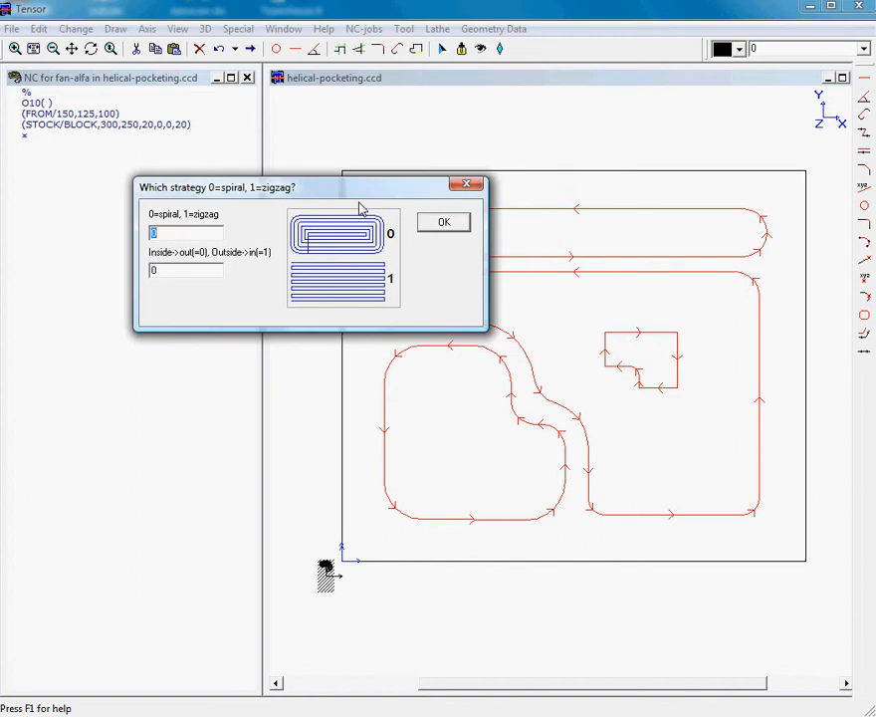
click(439, 225)
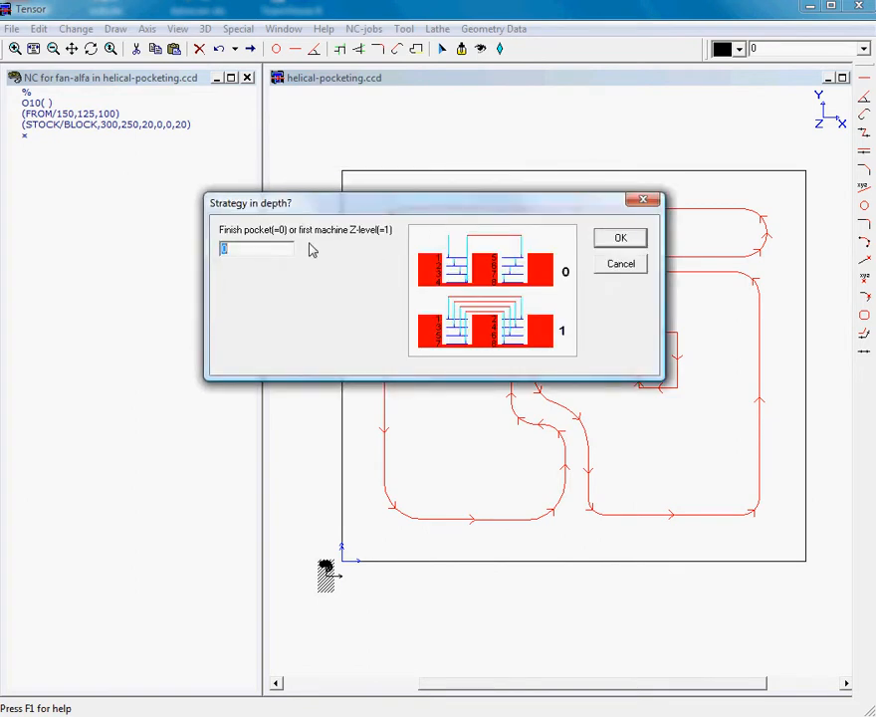
drag(330, 207, 286, 203)
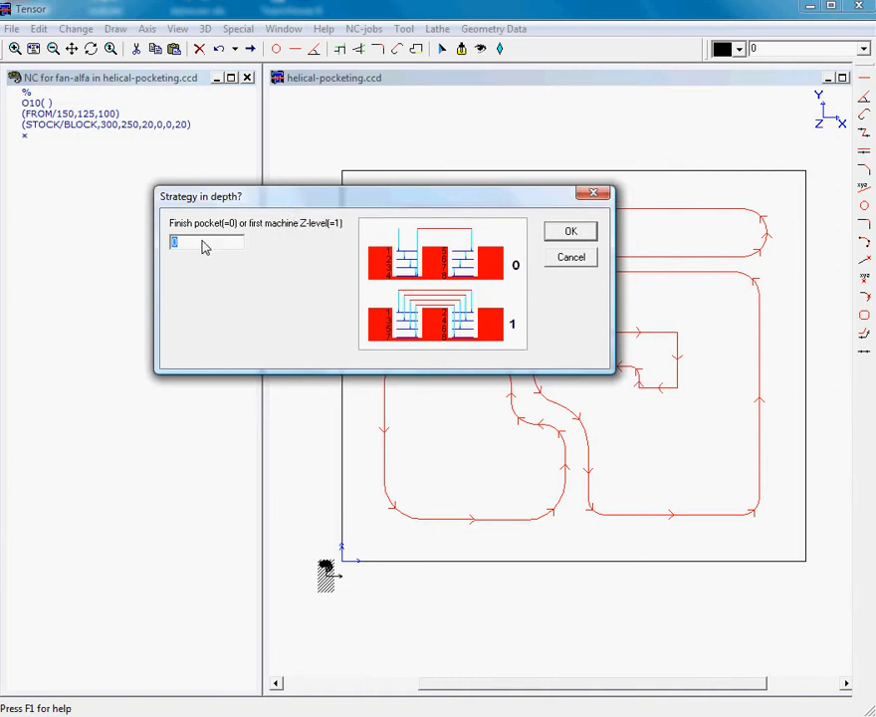
key(Return)
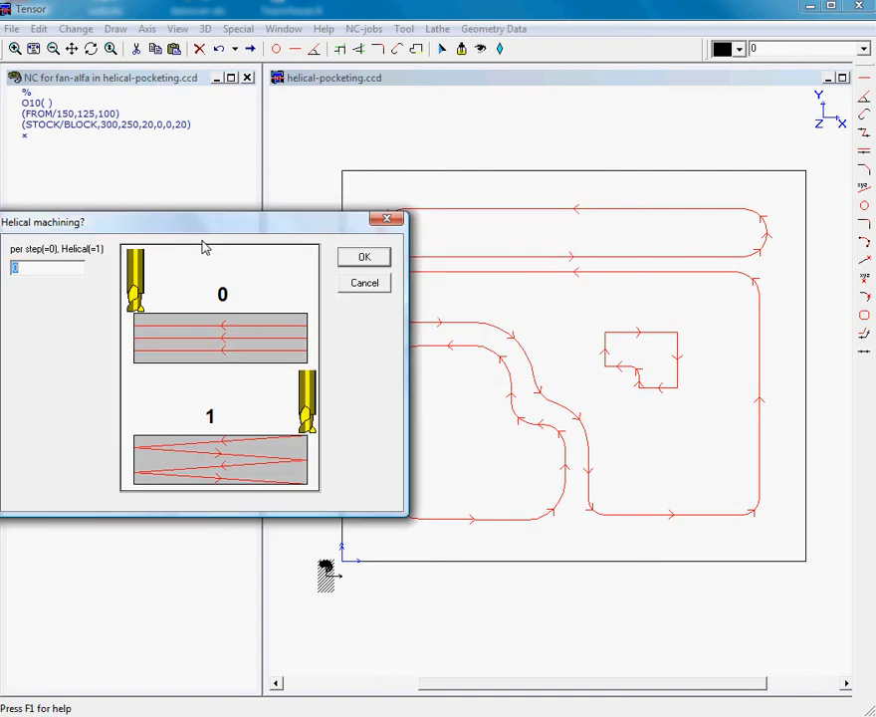
Choose machining per step and generate the toolpaths with approach height 20, safe position 10 and retract height 15.
drag(264, 229, 329, 182)
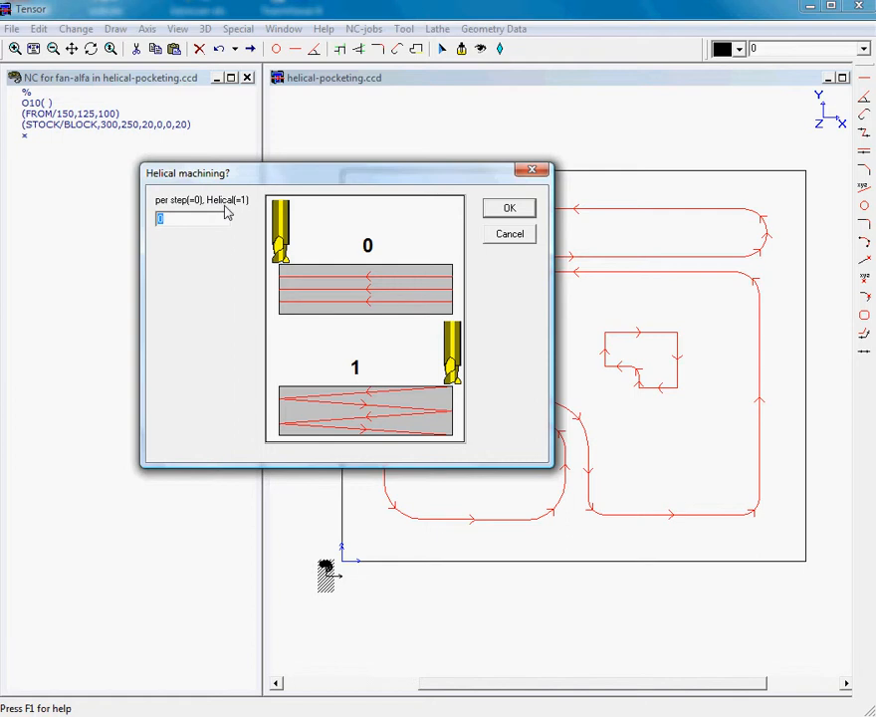
click(511, 211)
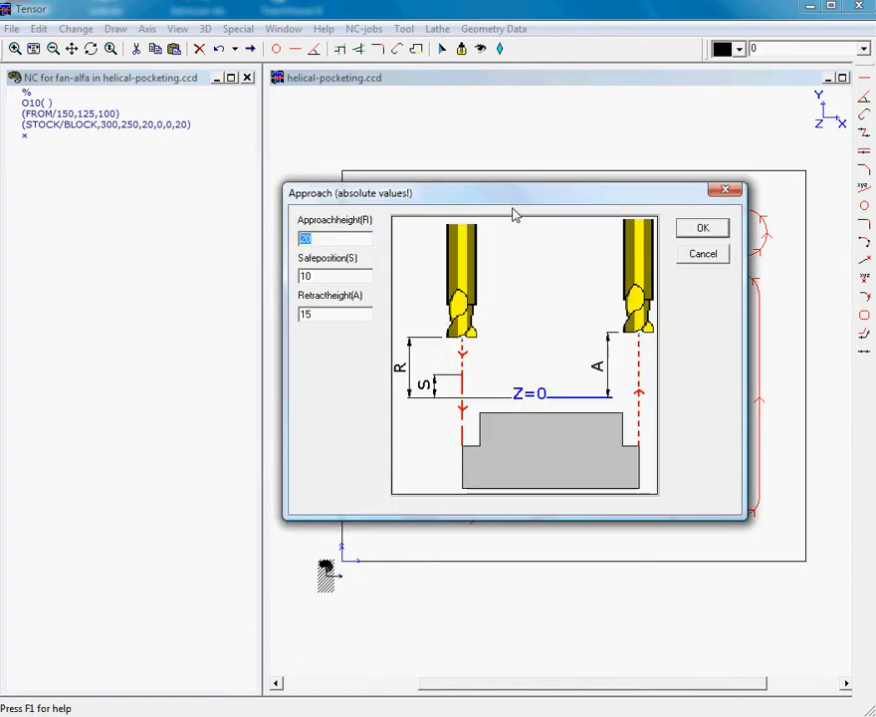
click(706, 233)
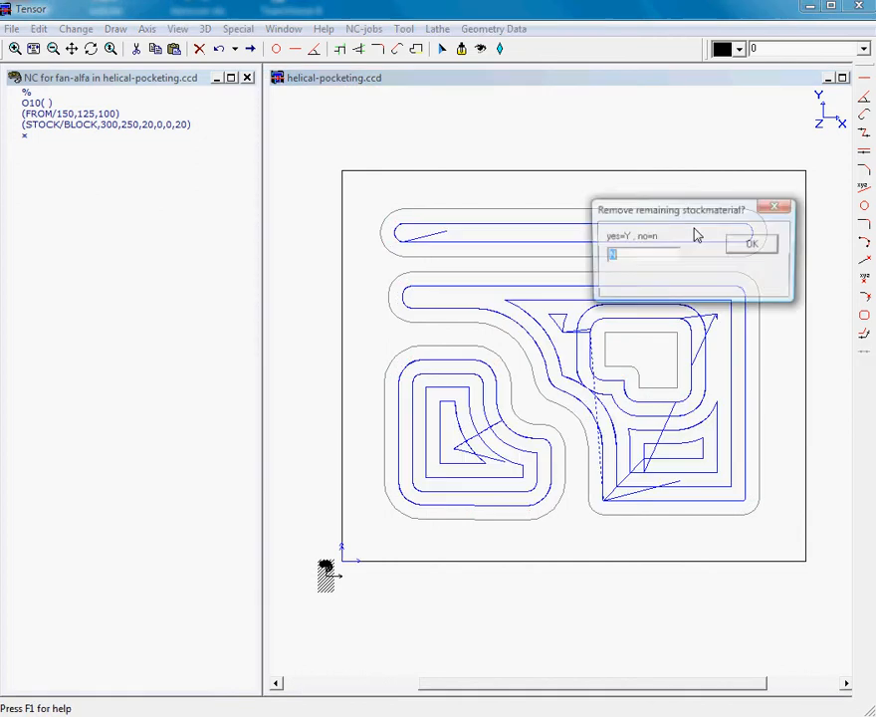
Decline removing the remaining stock material and accept finishing the pocket profiles with tool compensation.
mouse_move(690, 200)
mouse_down()
mouse_move(623, 204)
mouse_move(391, 110)
mouse_up()
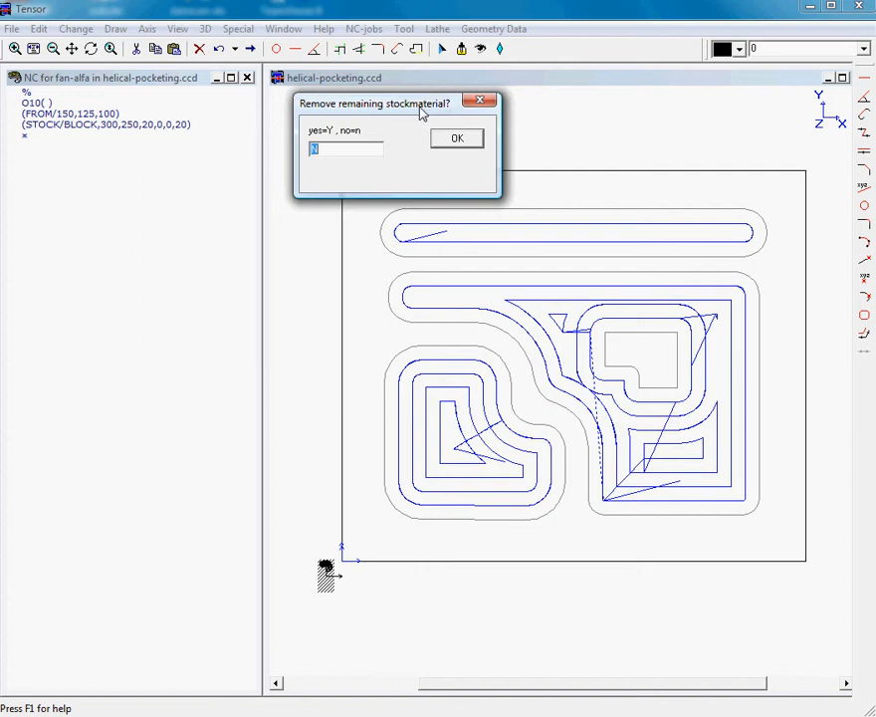
drag(425, 113, 476, 118)
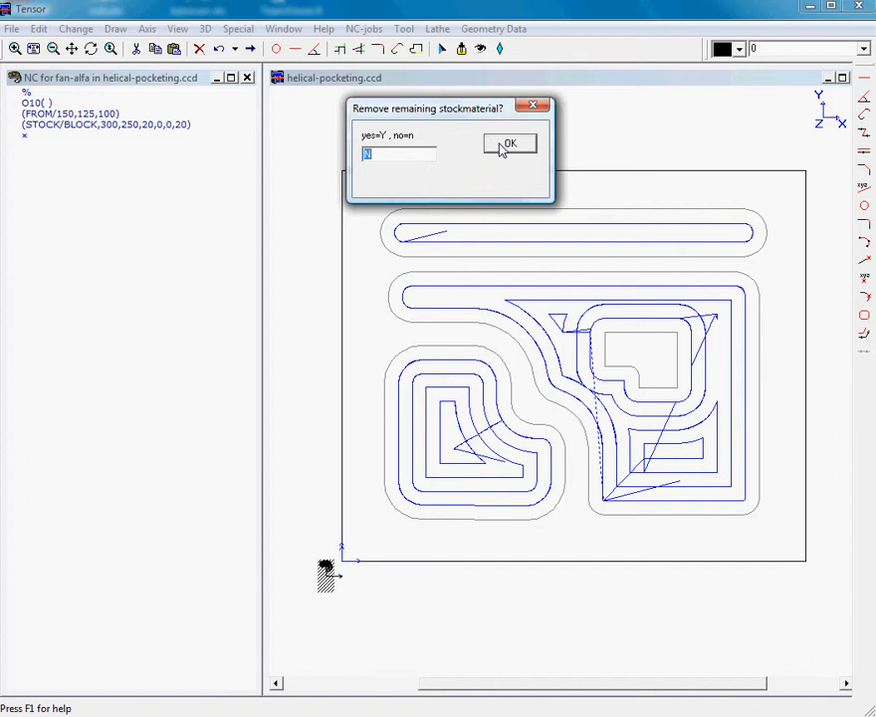
click(505, 147)
drag(502, 146, 396, 107)
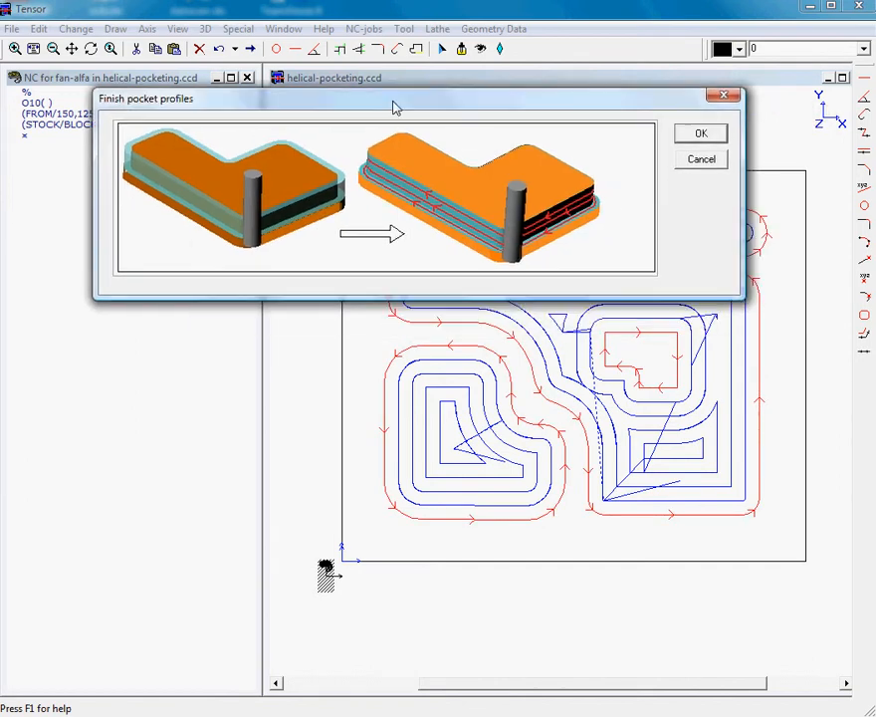
click(702, 135)
drag(694, 130, 538, 127)
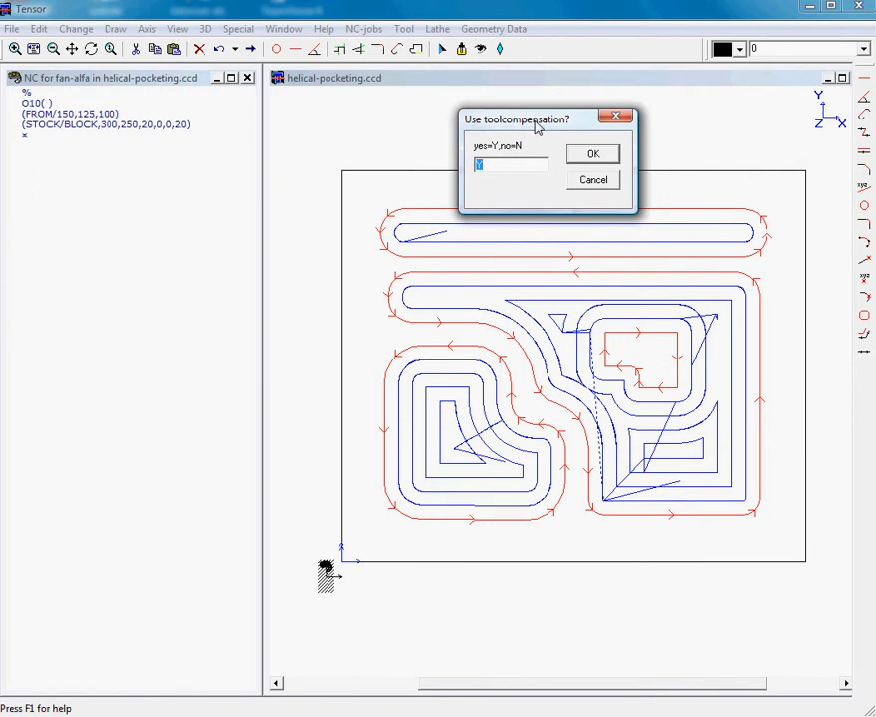
key(Return)
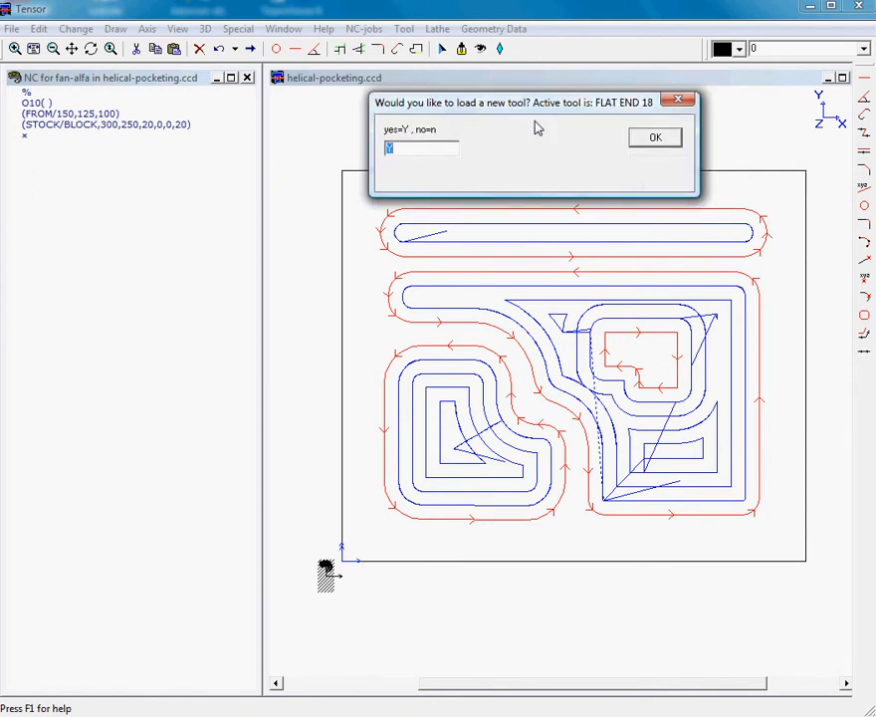
Load the FLAT END 10 tool for finishing and accept G55 as its reference point.
key(Return)
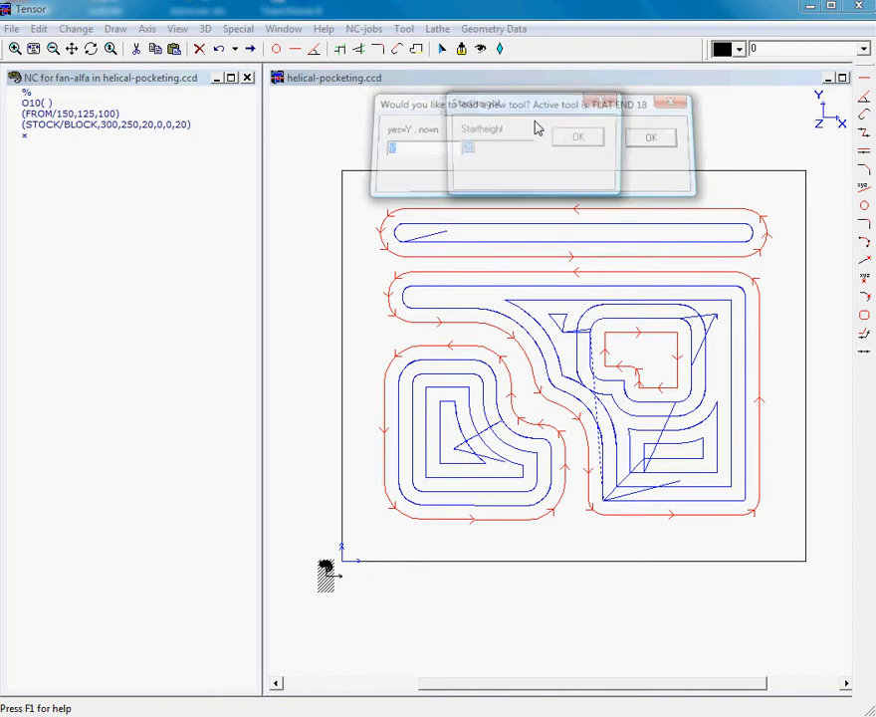
click(576, 141)
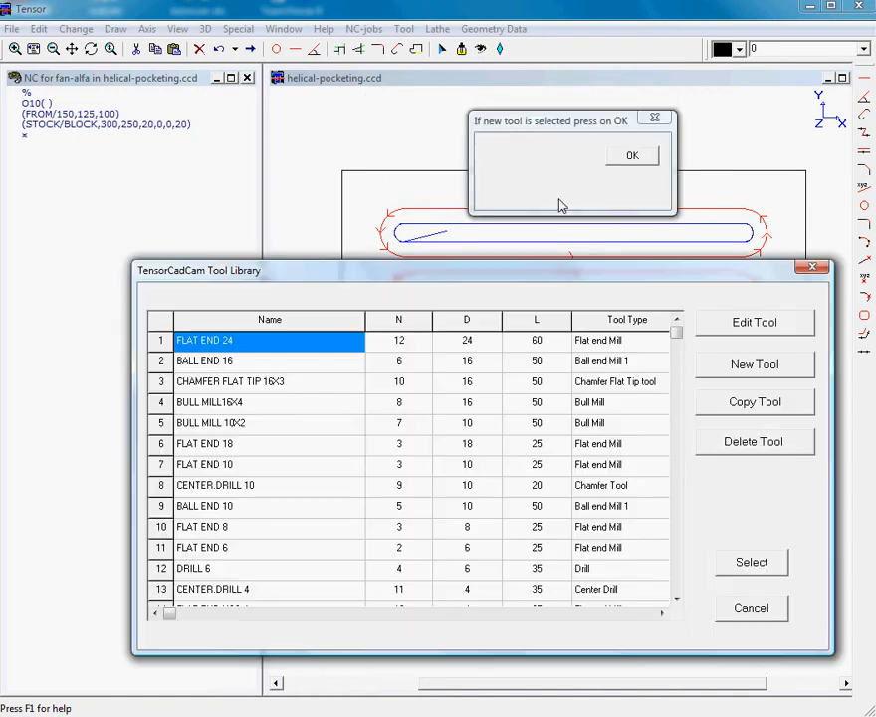
drag(513, 276, 495, 112)
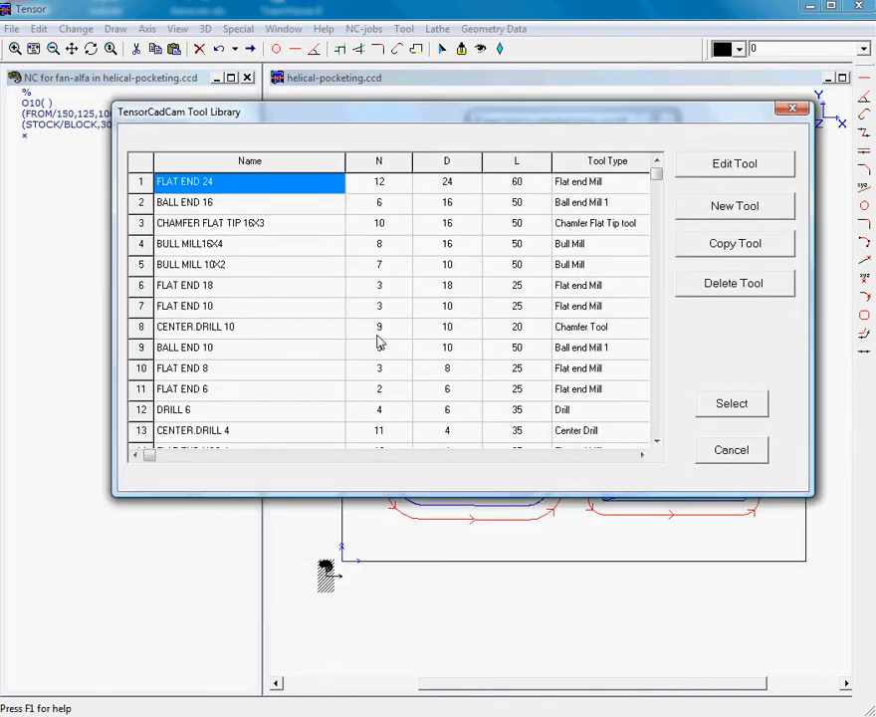
click(231, 309)
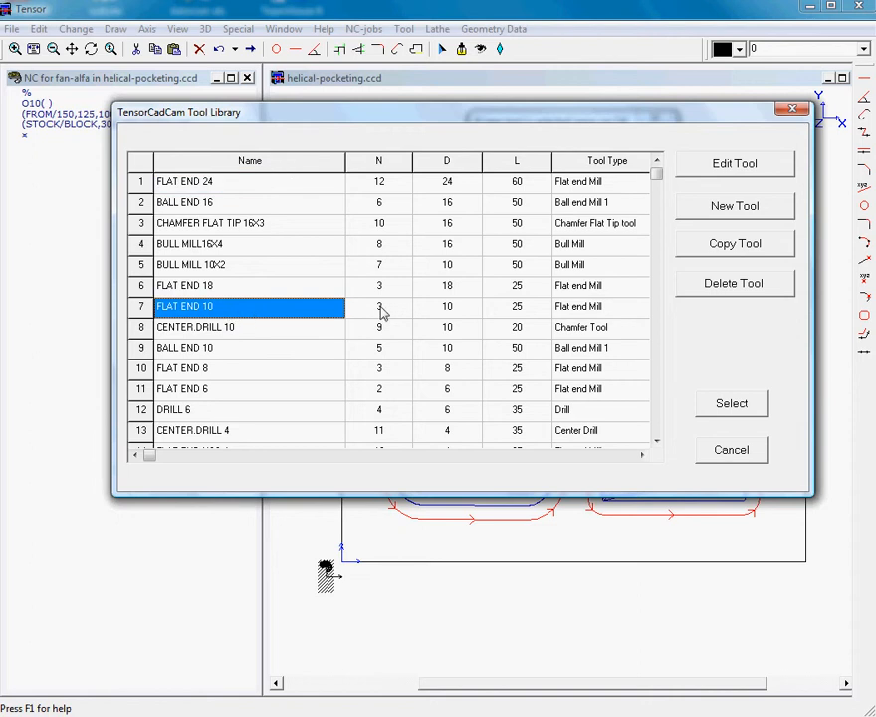
click(718, 404)
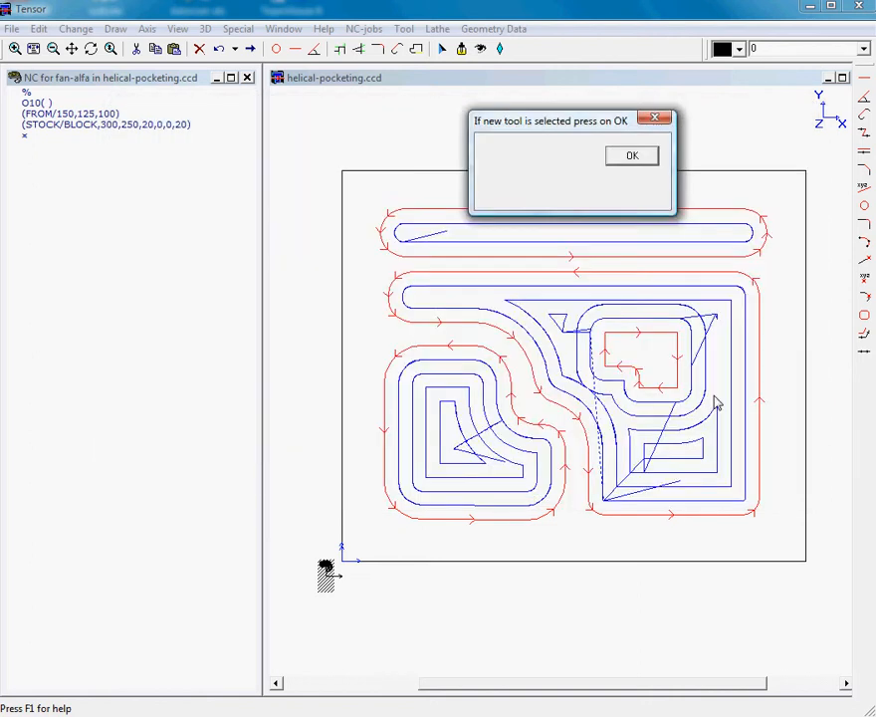
click(657, 160)
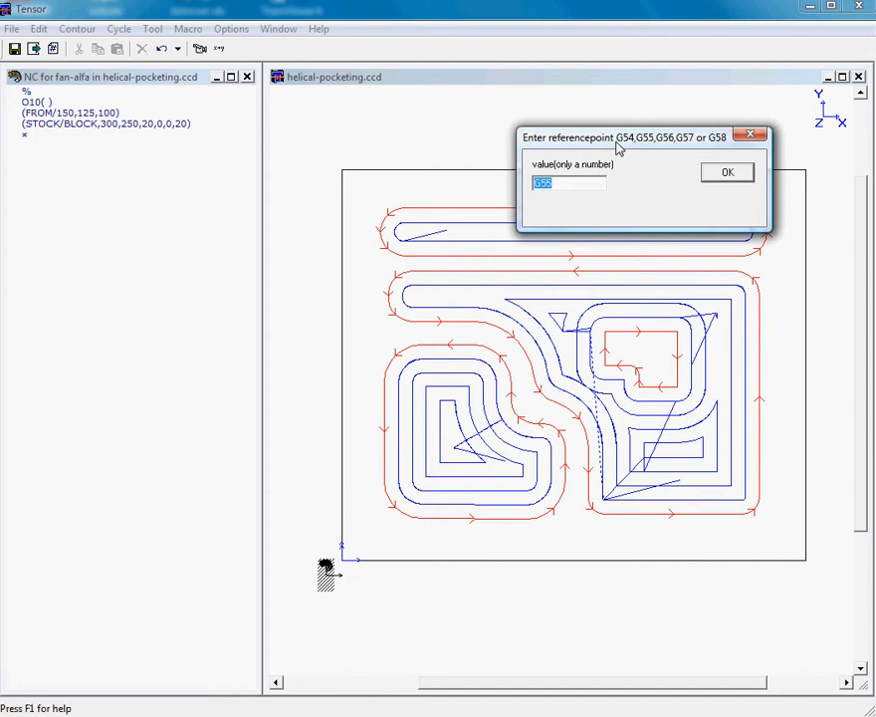
key(Return)
Accept the profile machining values with depth 5, step depth 5, allowance 0 and no approach adjustment.
drag(610, 128, 454, 127)
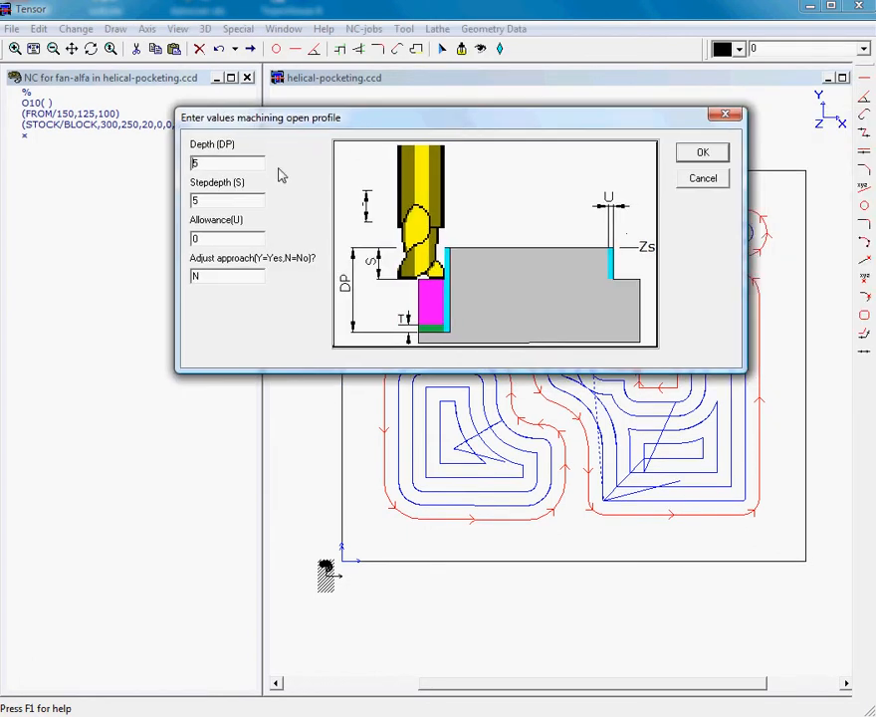
double_click(199, 200)
click(709, 157)
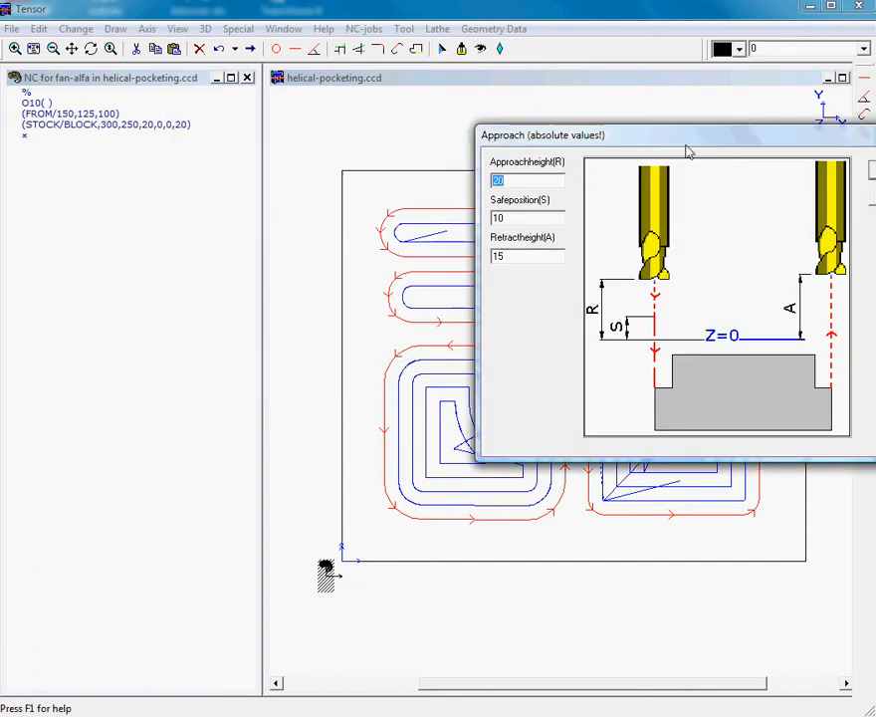
Accept approach height 20, safe position 10 and retract height 15, and use an approach on the shape.
drag(677, 138, 402, 140)
drag(553, 149, 483, 130)
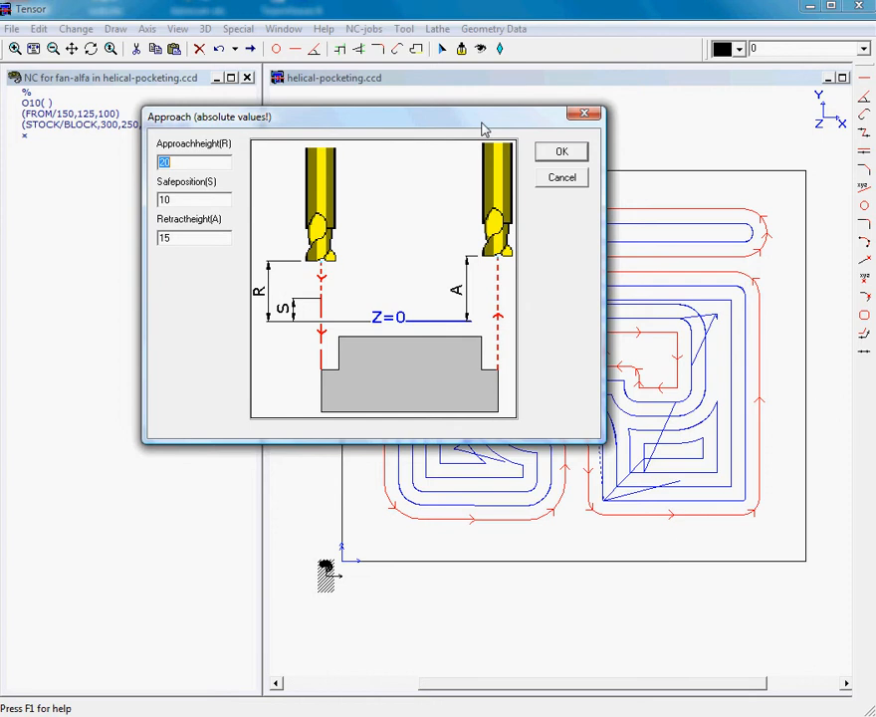
click(569, 154)
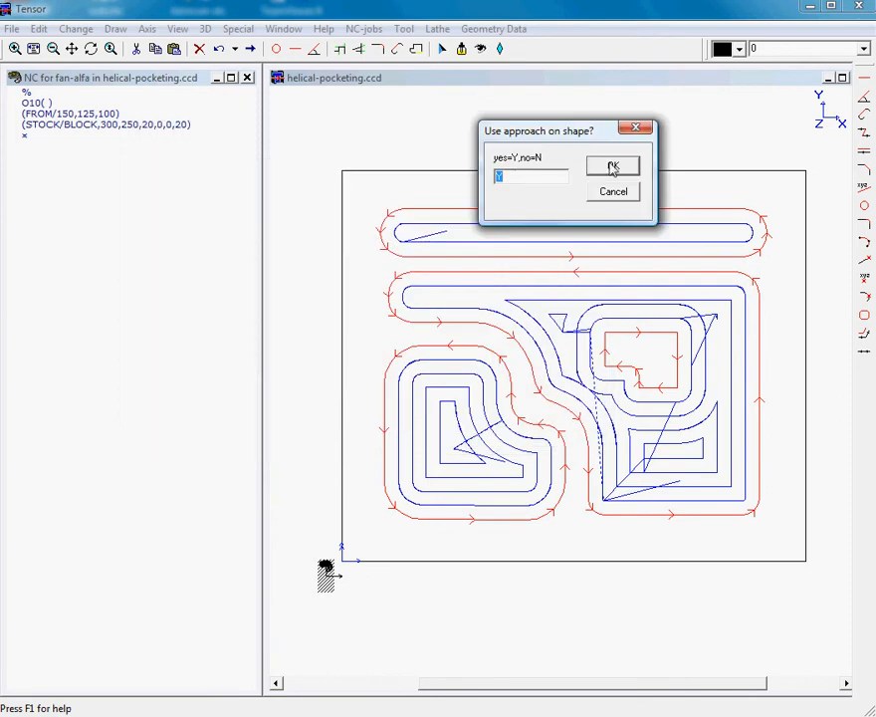
click(614, 167)
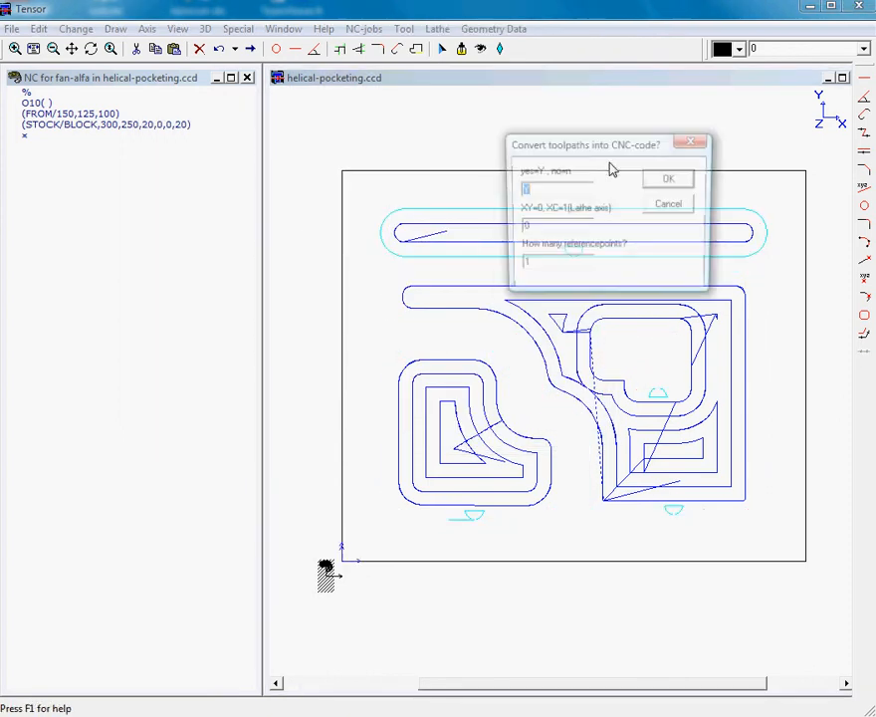
Convert the finishing toolpaths into CNC code for the XY axes with 1 reference point and no copies of the NC path.
drag(580, 152, 361, 116)
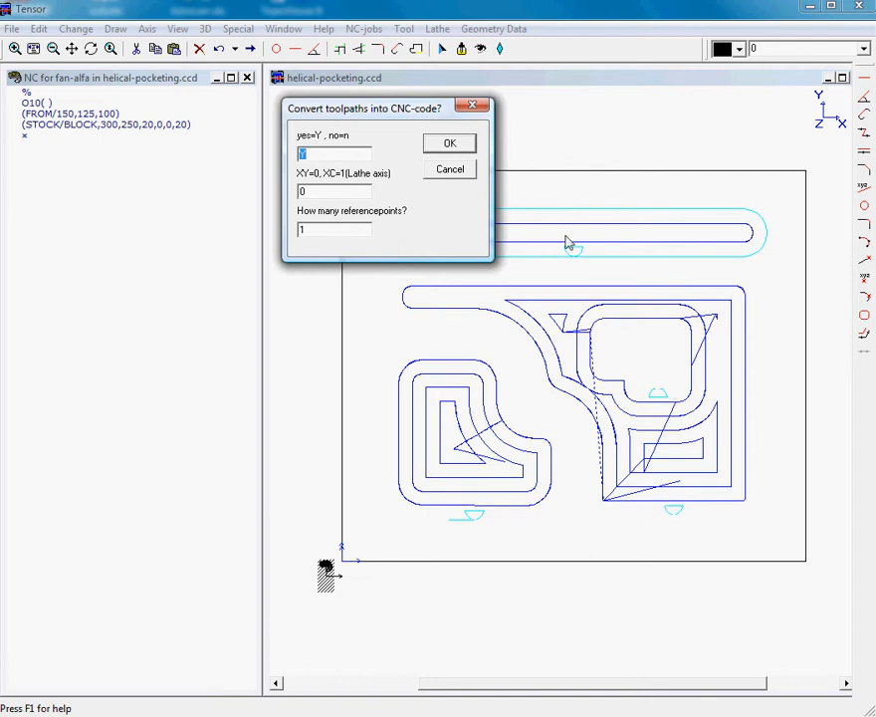
click(457, 147)
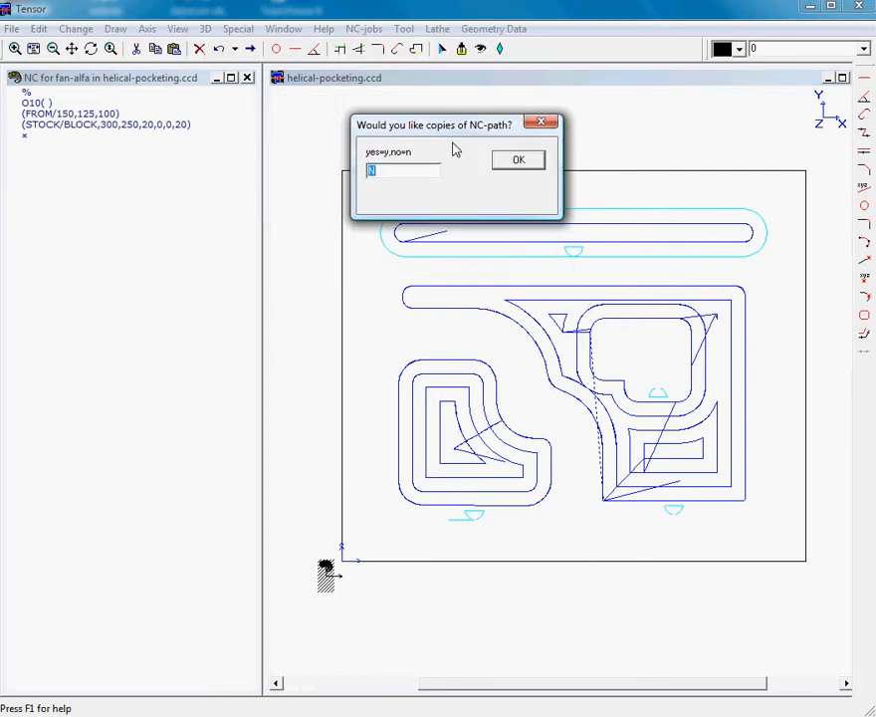
click(516, 162)
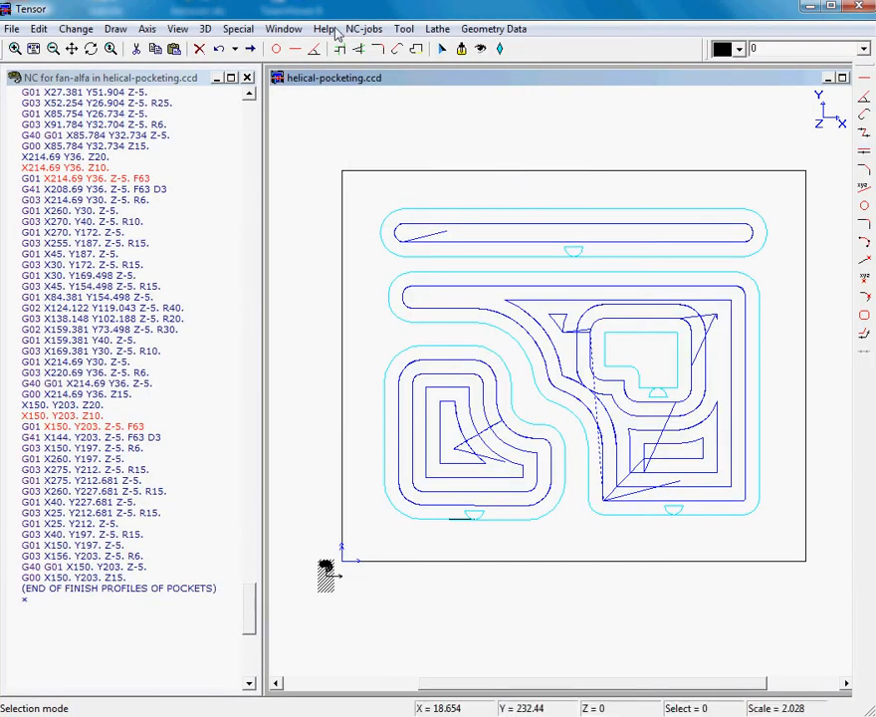
Inspect the roughing and finishing toolpaths in a tilted 3D view and check the beginning of the NC program.
click(90, 52)
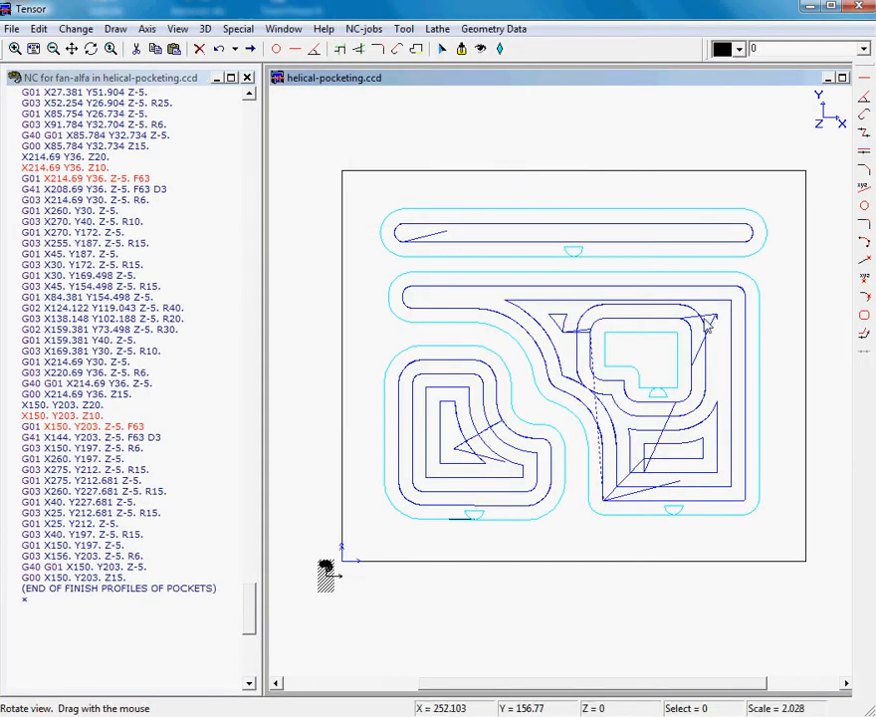
mouse_move(648, 329)
mouse_down()
mouse_move(668, 189)
mouse_move(687, 310)
mouse_up()
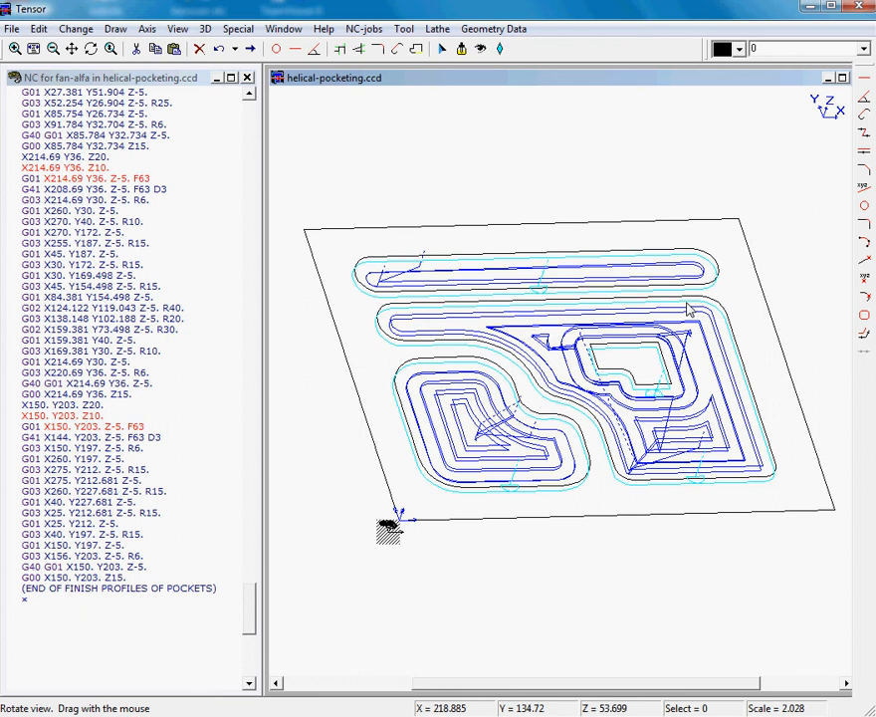
click(186, 407)
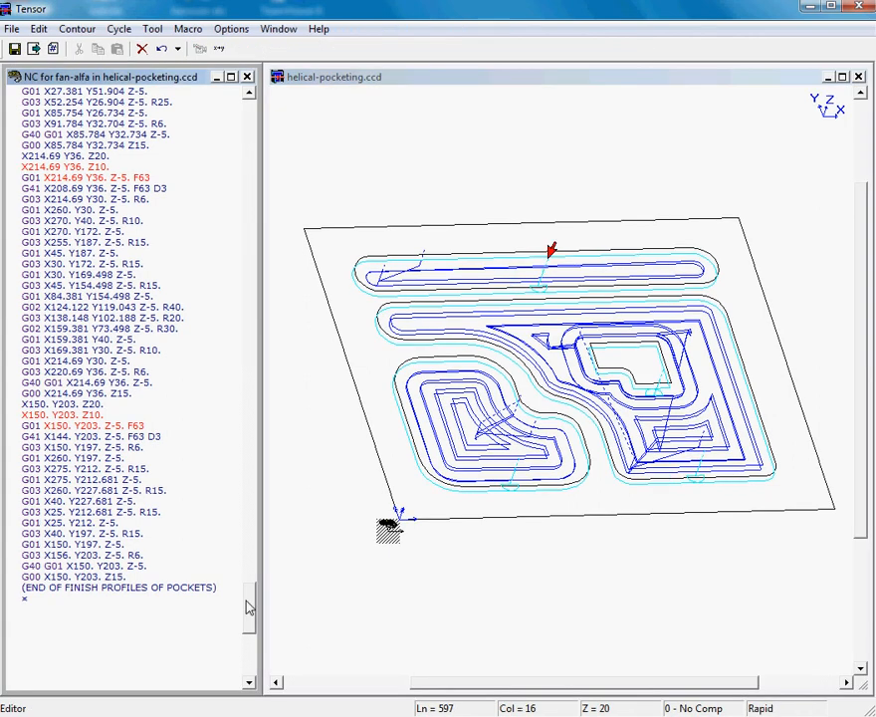
drag(249, 607, 266, 141)
click(36, 256)
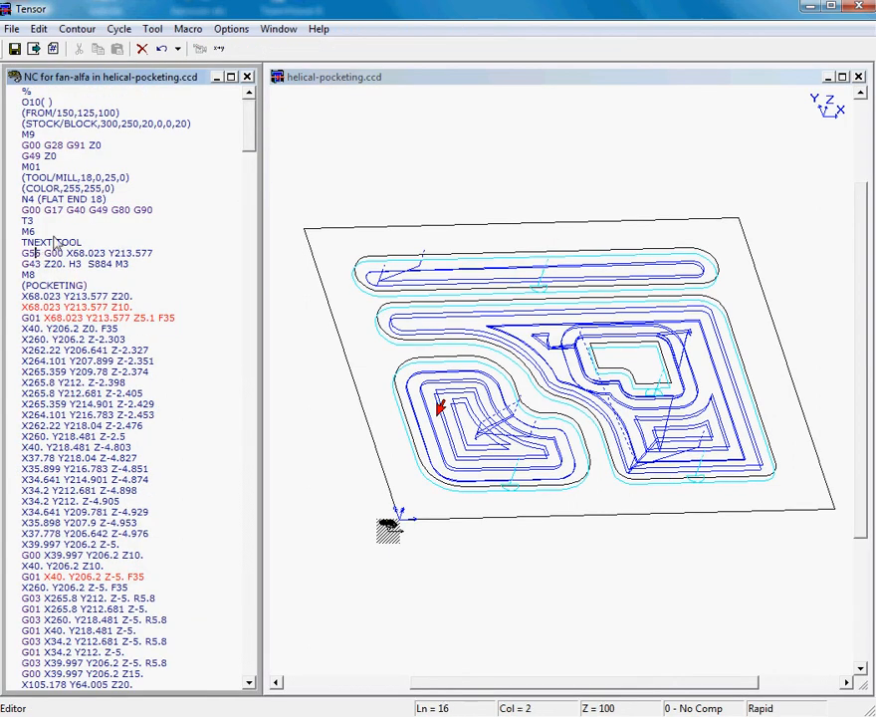
Switch to Tensor NC Simulator Mill and load the job's NC code onto a fresh stock block.
click(394, 74)
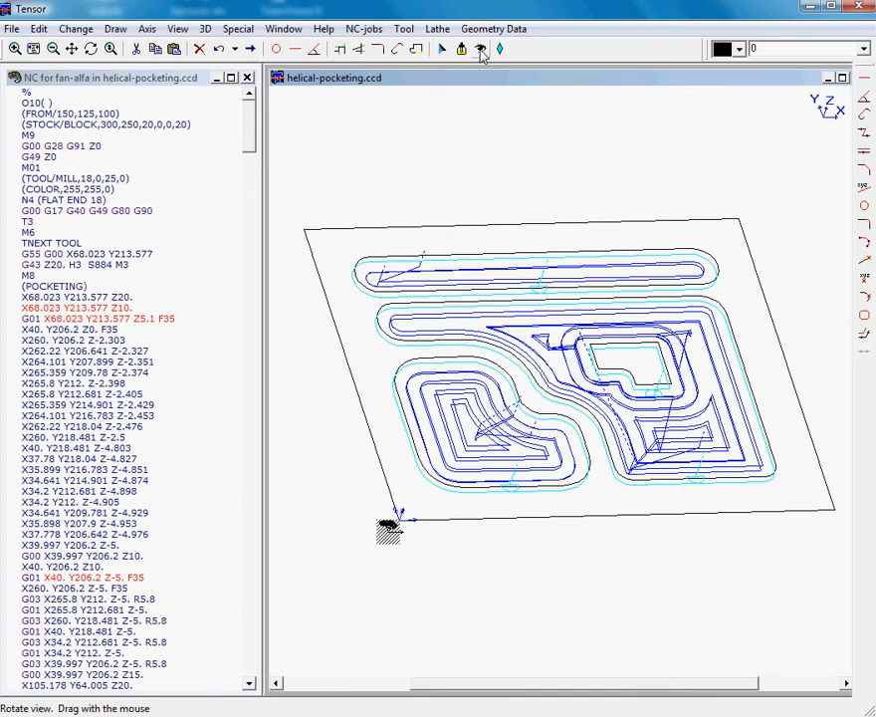
click(480, 50)
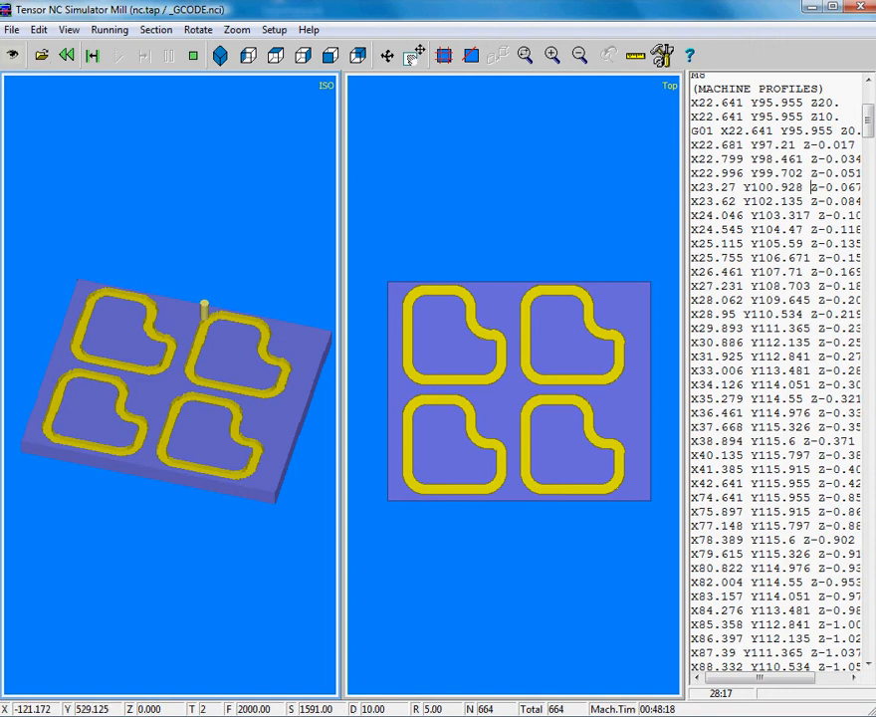
click(13, 56)
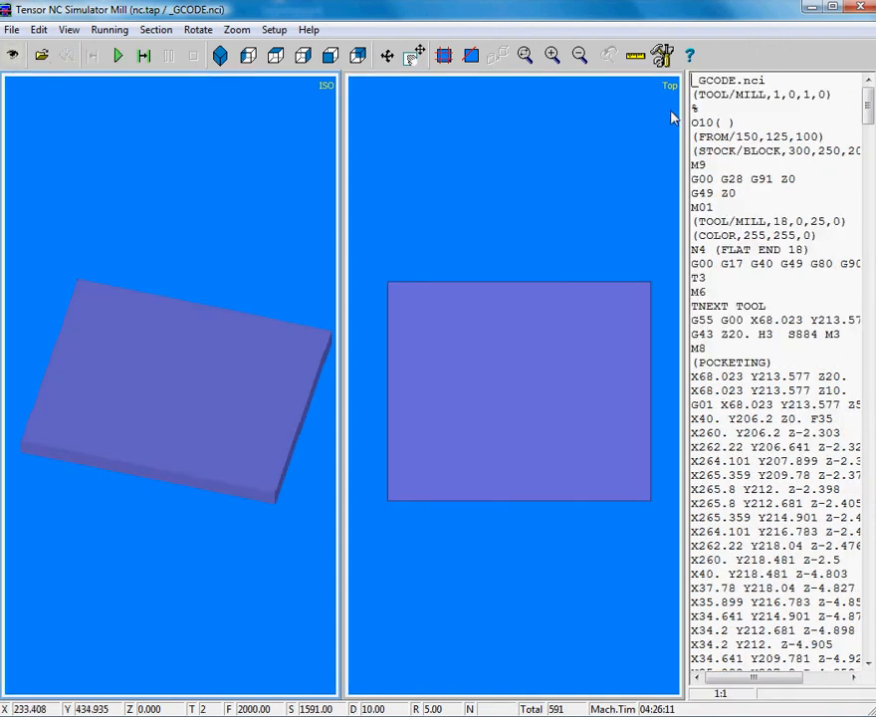
Set the simulator's number of views to 1.
click(664, 57)
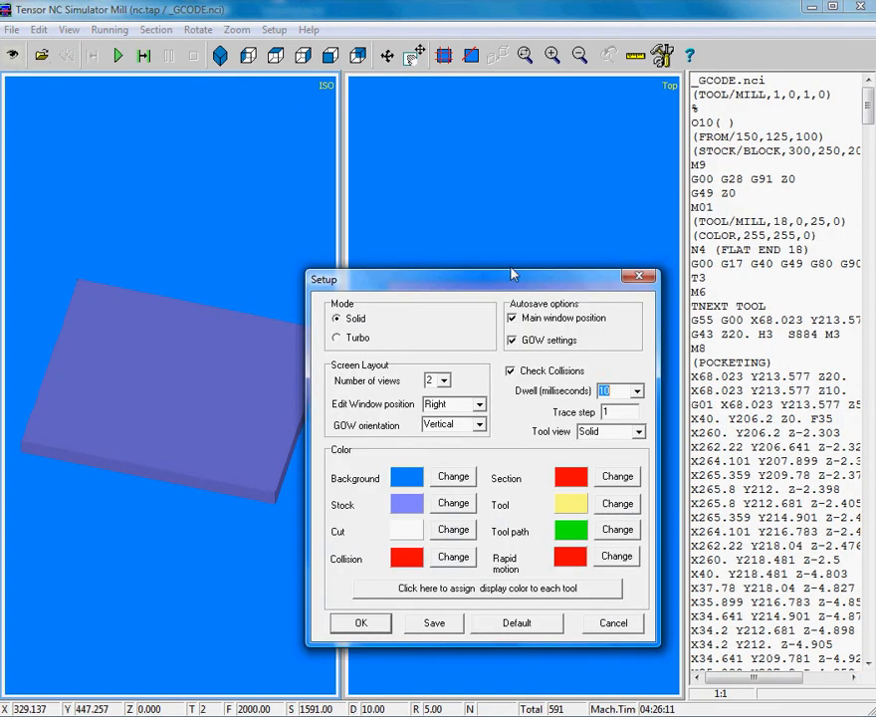
click(444, 381)
click(428, 398)
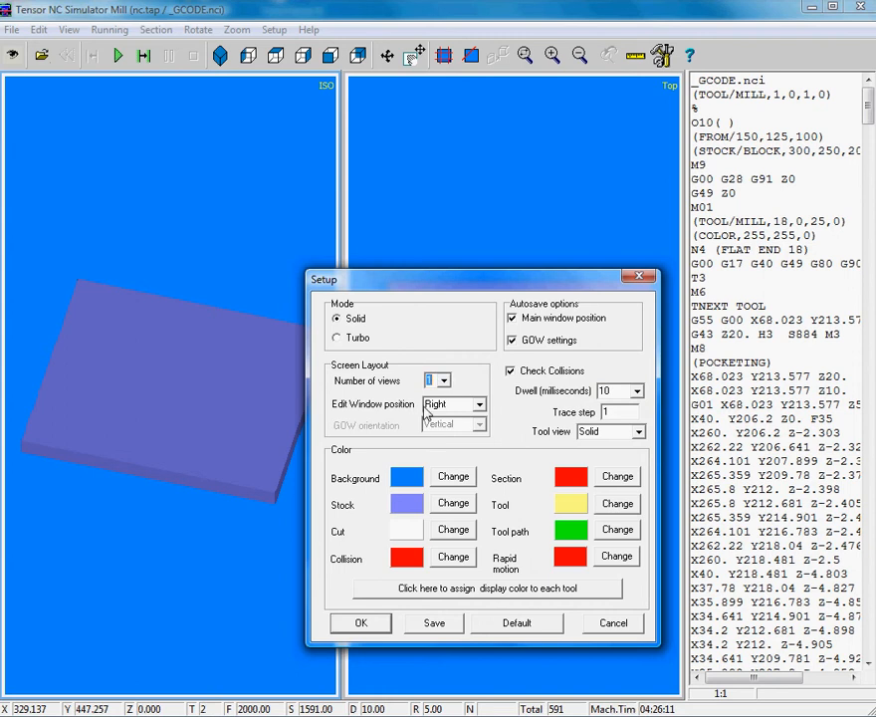
click(362, 623)
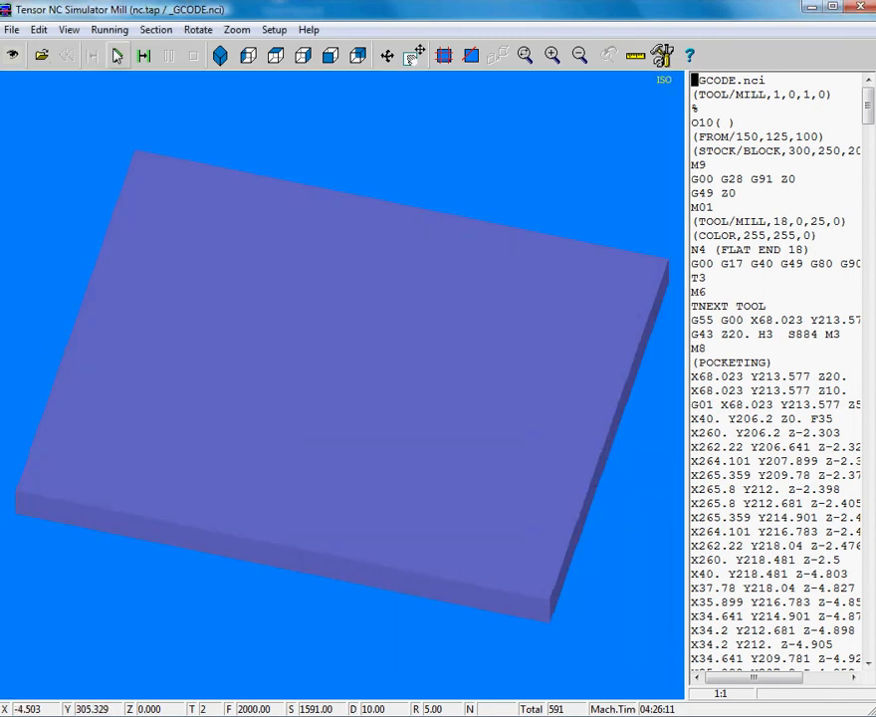
Simulate the pocketing, pause it during the island pocket and single-step through the remaining moves to the end of pocketing.
click(116, 56)
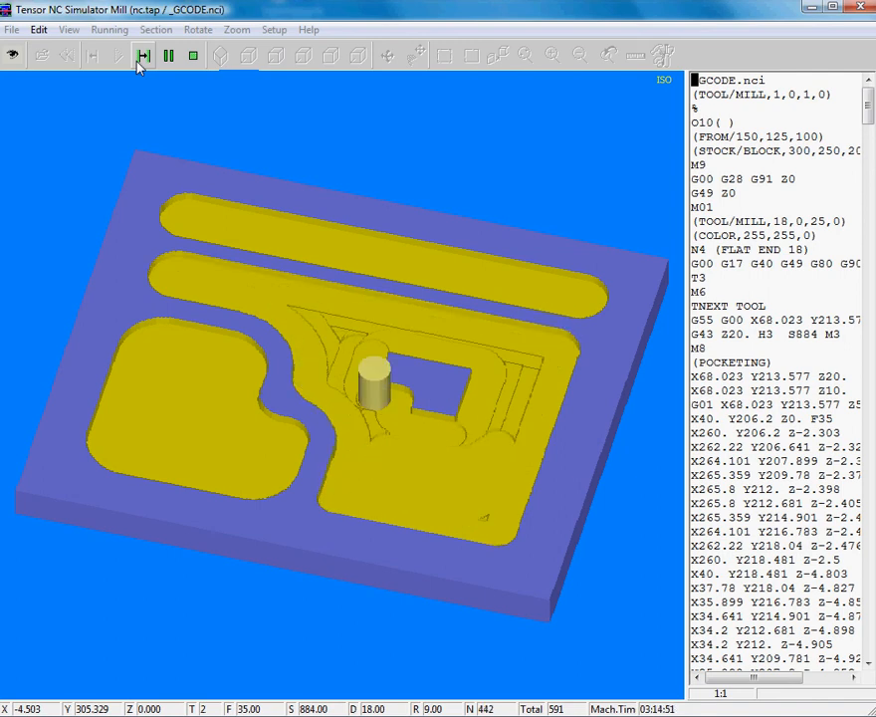
click(171, 58)
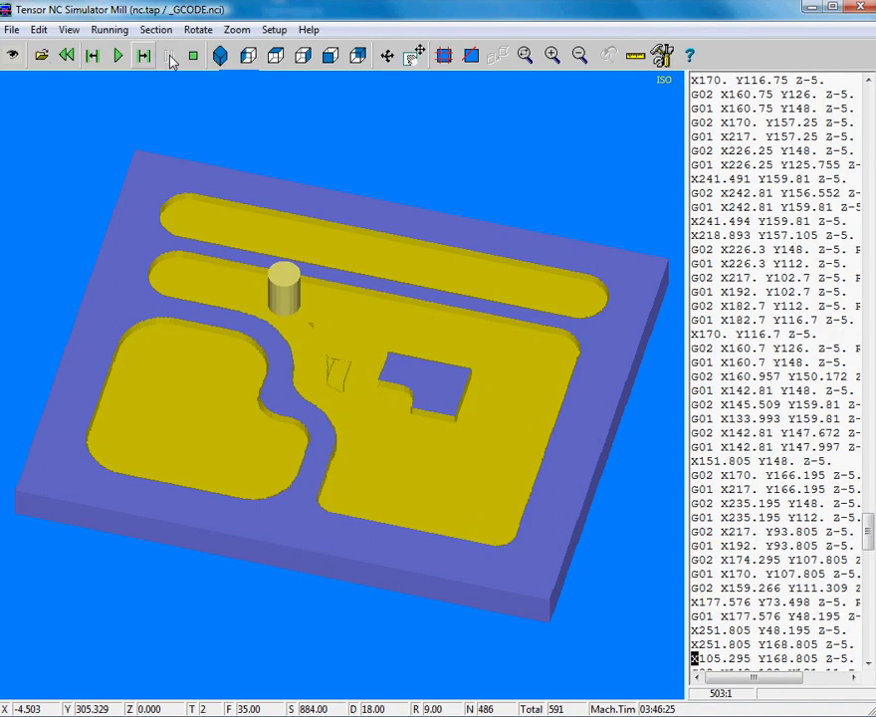
click(144, 57)
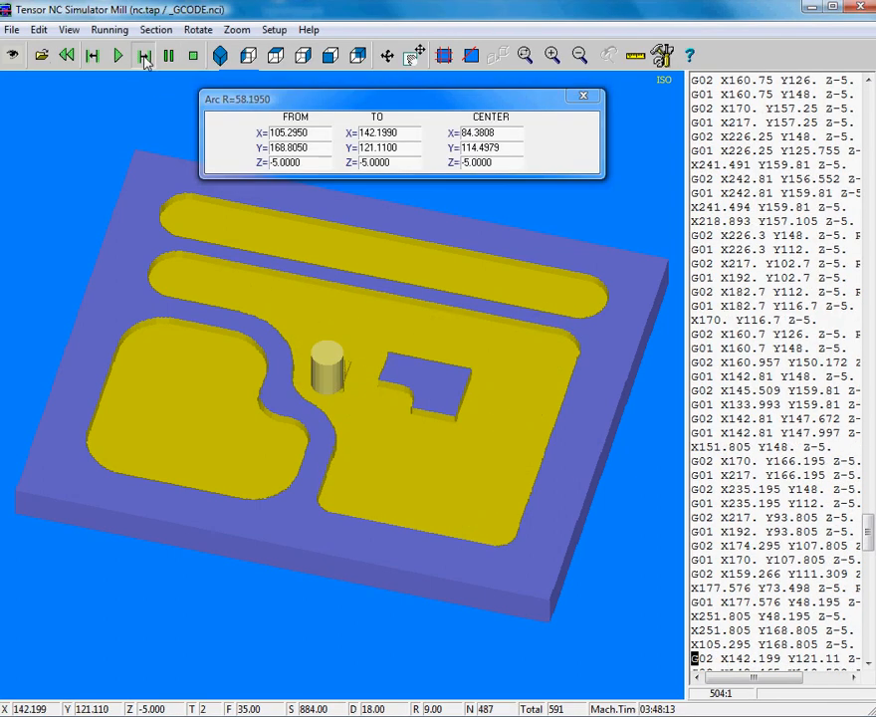
click(144, 57)
click(145, 57)
click(144, 57)
click(145, 57)
click(144, 57)
click(145, 57)
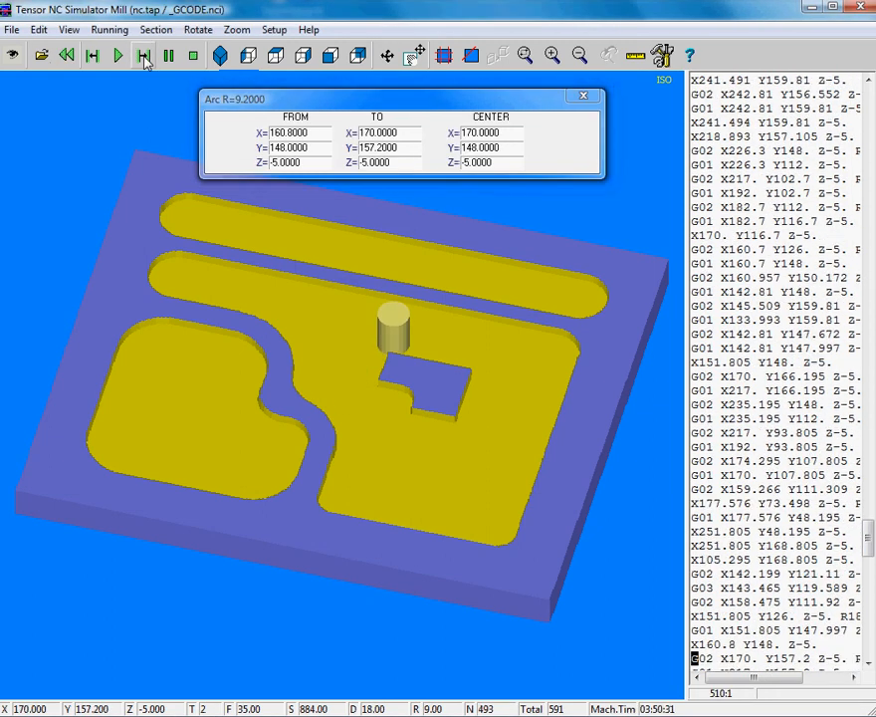
click(144, 57)
click(144, 57)
click(145, 57)
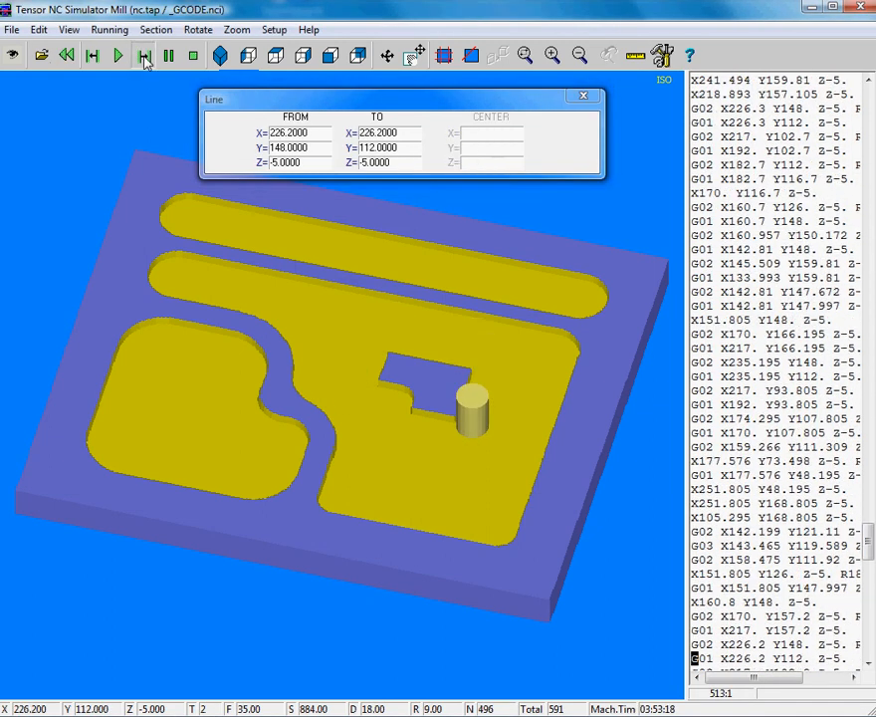
click(144, 57)
click(145, 56)
click(144, 57)
click(144, 57)
click(144, 56)
click(145, 56)
click(144, 57)
click(145, 56)
click(144, 57)
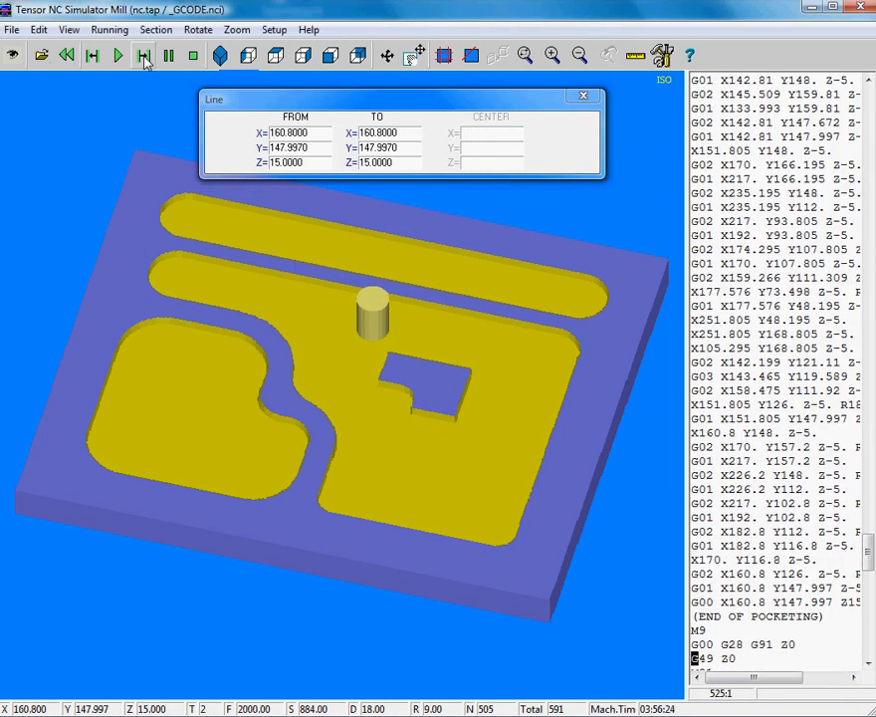
Single-step the simulation through the change to the FLAT END 10 tool and its approach above the island.
click(145, 57)
click(144, 57)
click(145, 57)
click(144, 56)
click(144, 57)
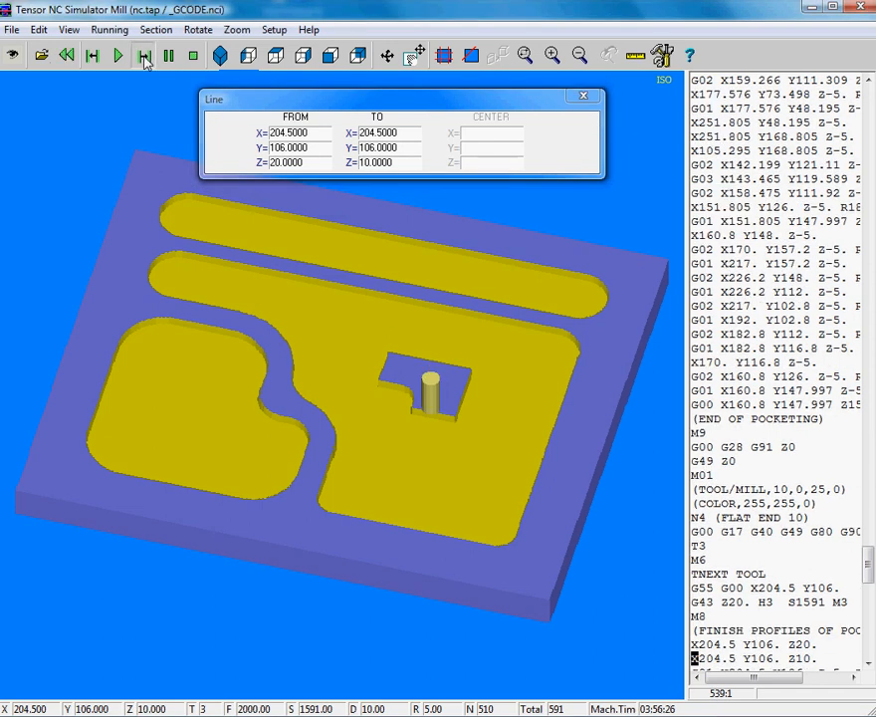
Single-step the FLAT END 10 finishing pass around the island's profile at Z-5.
click(145, 56)
click(144, 56)
click(144, 56)
click(144, 56)
click(144, 57)
click(144, 57)
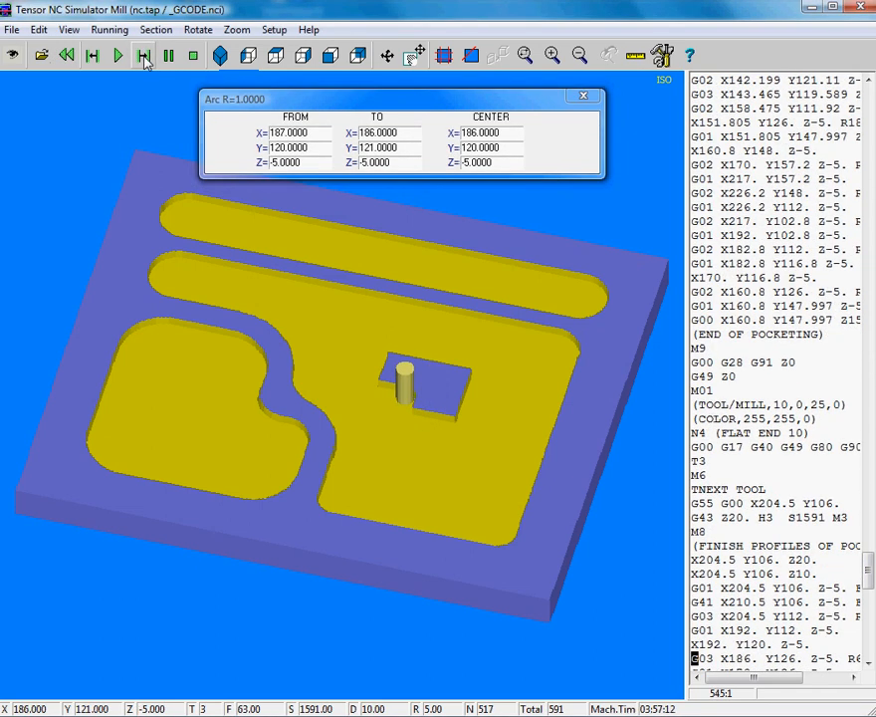
click(145, 57)
click(144, 57)
click(145, 56)
click(145, 57)
click(145, 57)
click(144, 56)
click(145, 57)
click(145, 57)
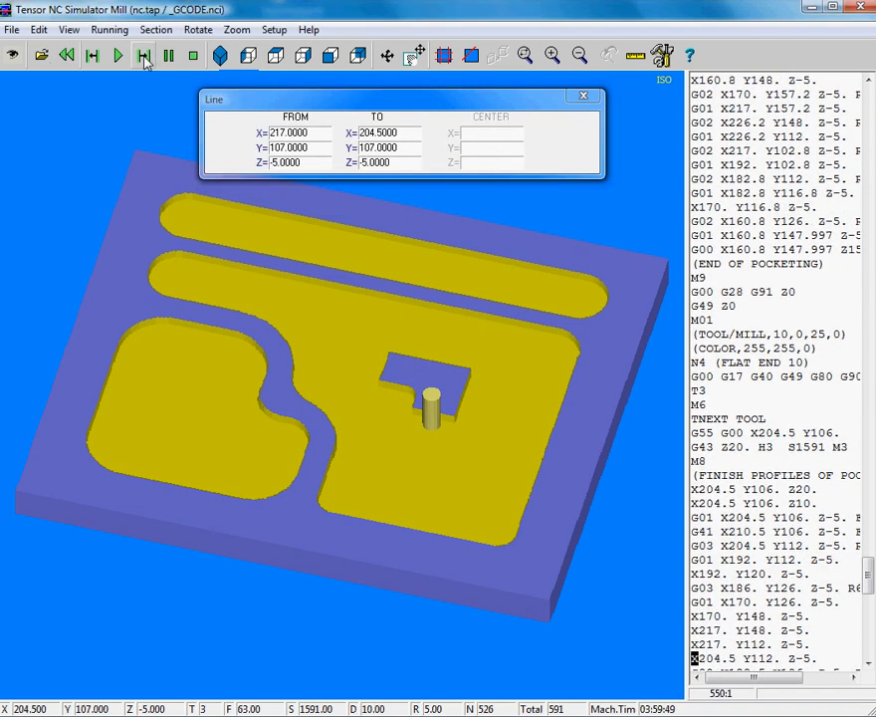
Single-step from the island to the next pocket's finish profile, run the remaining simulation to its end and place the cursor in the final NC lines.
click(145, 57)
click(144, 57)
click(144, 57)
click(145, 57)
click(144, 57)
click(144, 56)
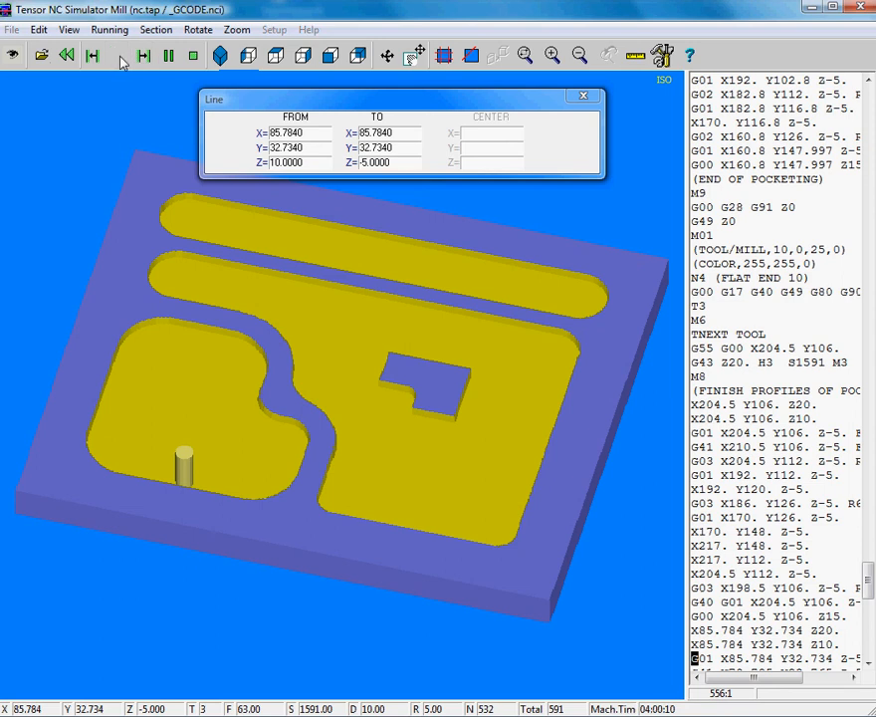
click(120, 57)
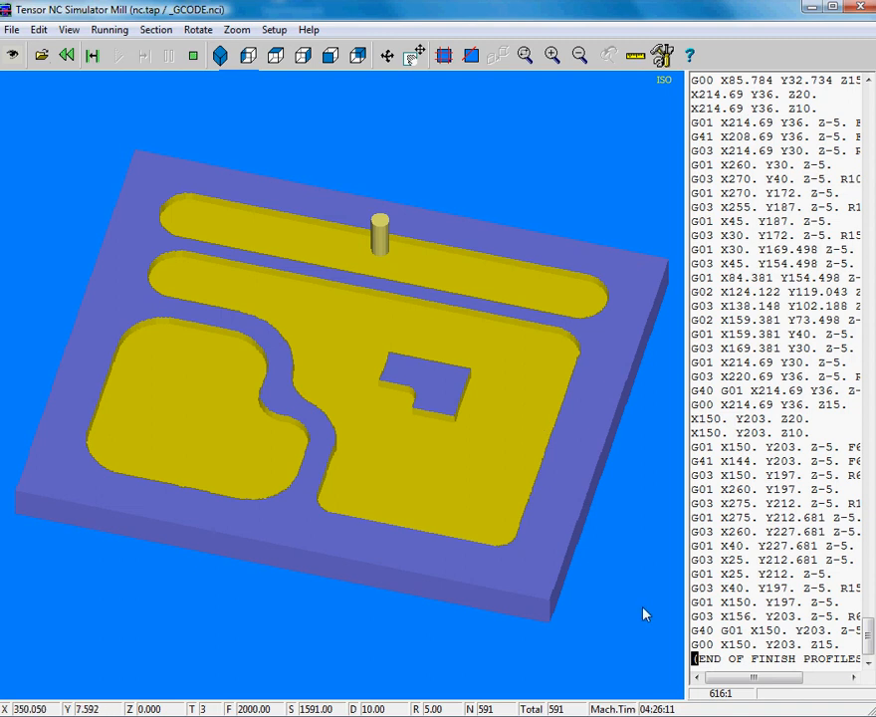
click(711, 619)
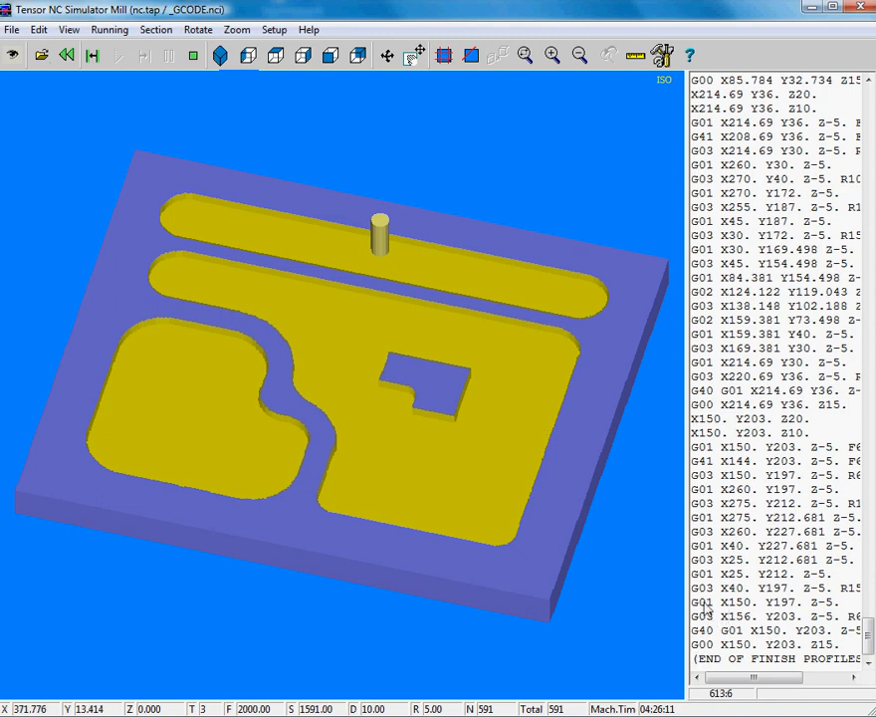